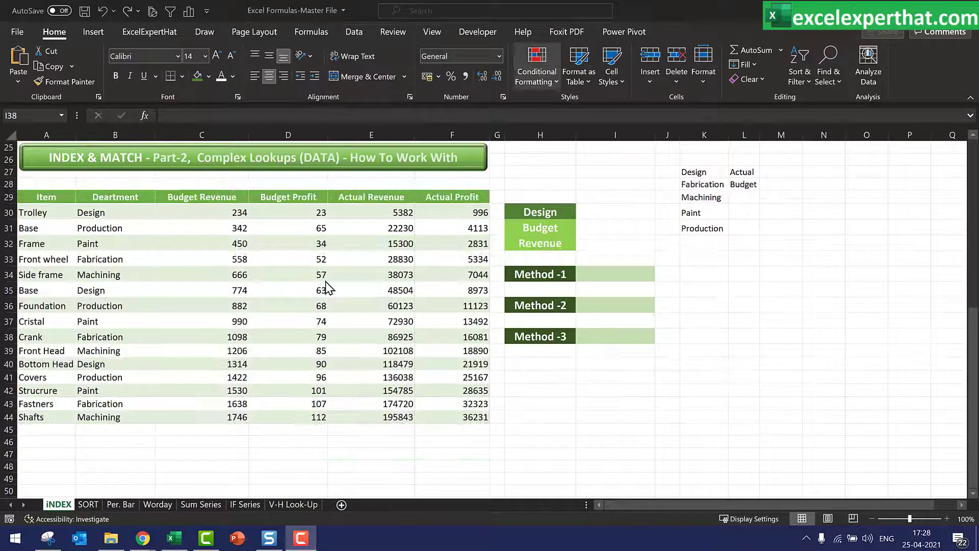
# Scroll through the sheet and examine the item, department, budget and actual data table
pyautogui.scroll(8, 326, 288)
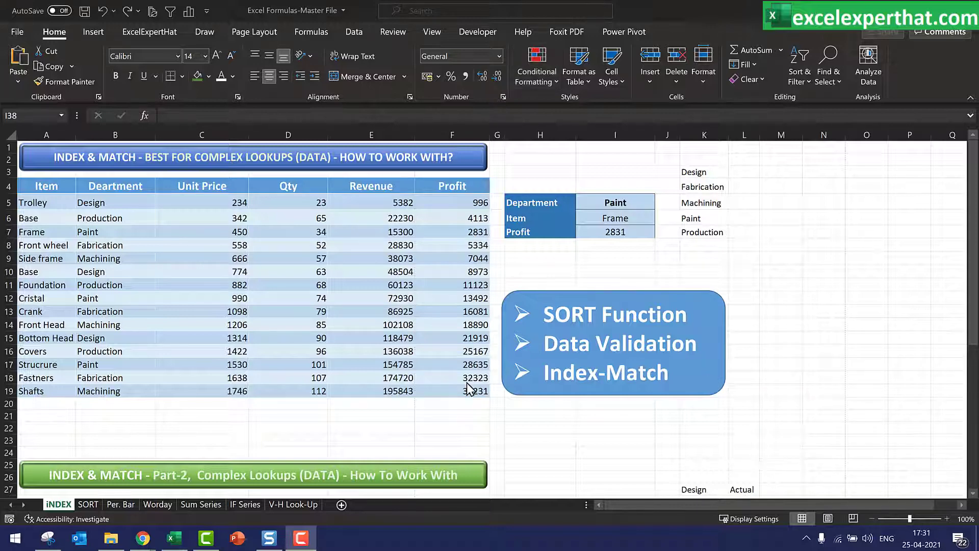
pyautogui.scroll(-3, 467, 383)
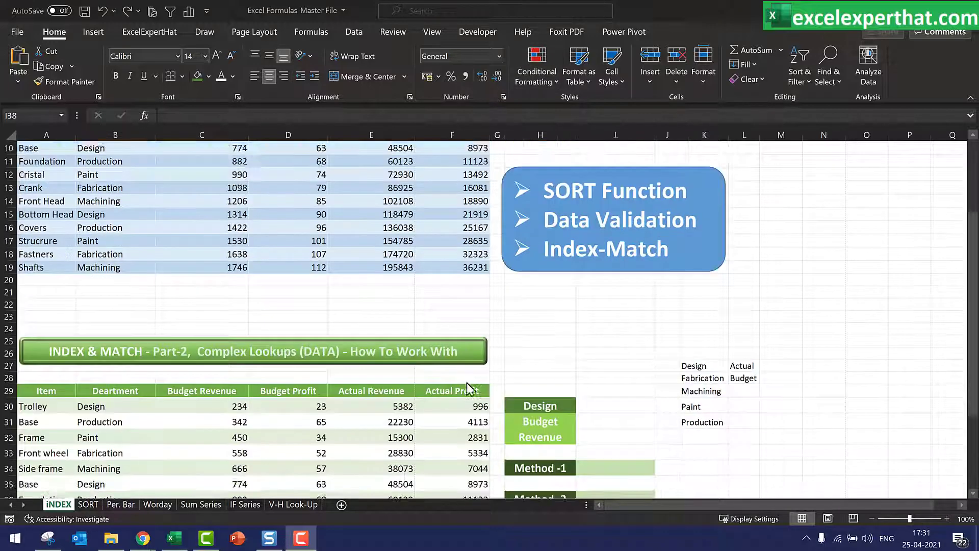
pyautogui.scroll(-4, 466, 382)
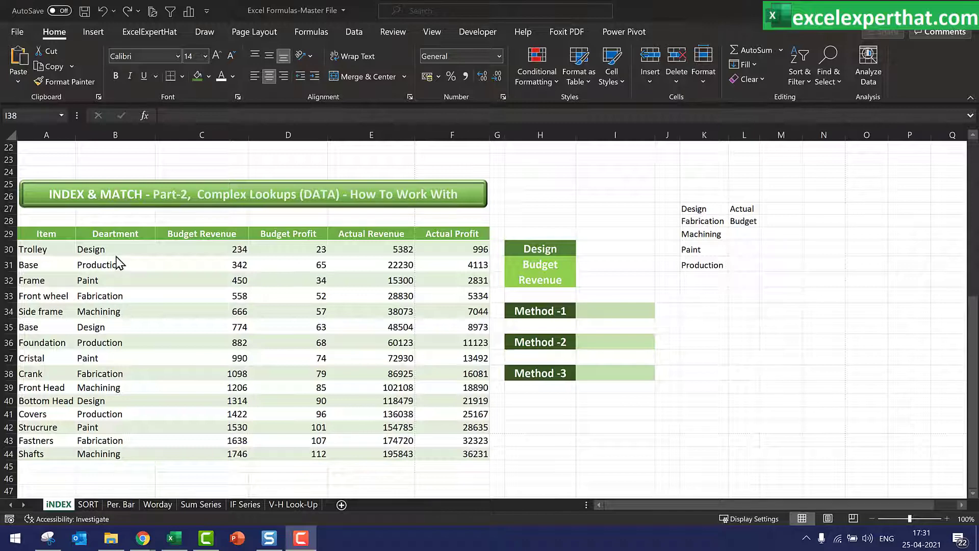
pyautogui.click(59, 234)
pyautogui.moveTo(59, 234); pyautogui.dragTo(465, 456)
pyautogui.moveTo(612, 248); pyautogui.dragTo(618, 341)
pyautogui.click(621, 373)
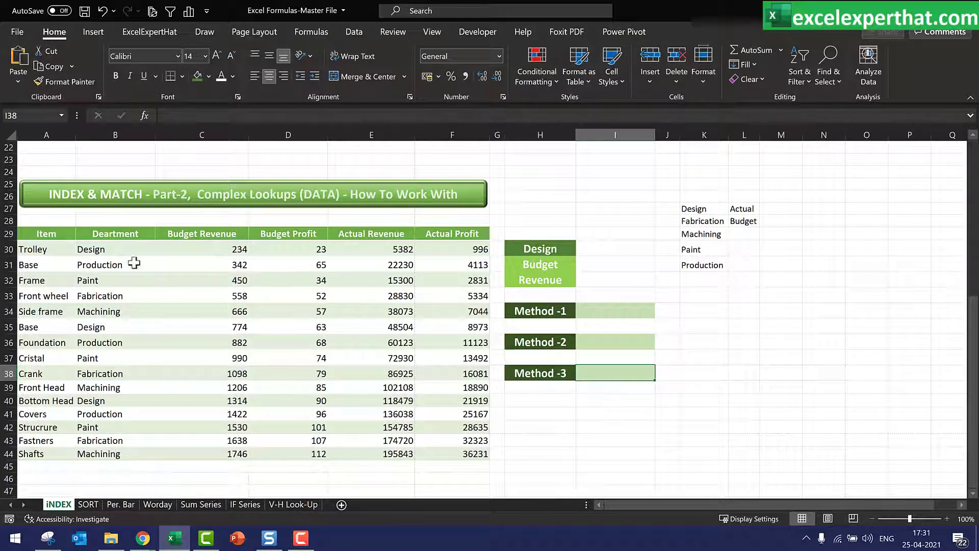
pyautogui.moveTo(40, 233); pyautogui.dragTo(465, 458)
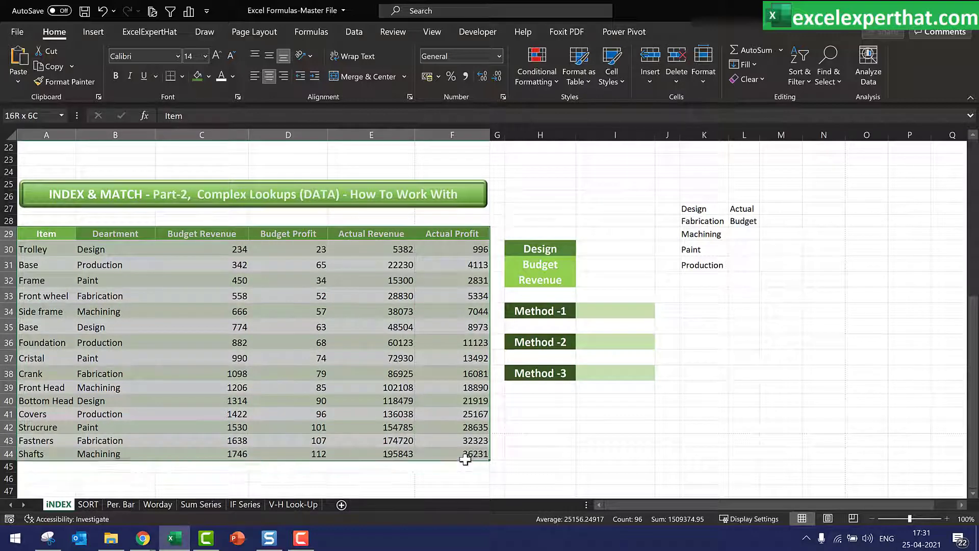
pyautogui.click(463, 466)
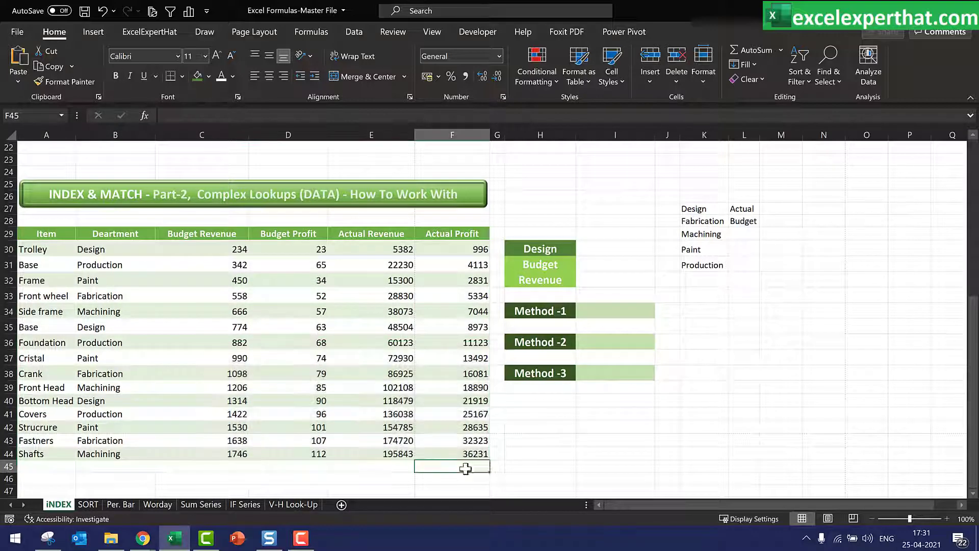
# Inspect each column header of the data table, from Item to Actual Profit
pyautogui.click(61, 232)
pyautogui.click(147, 234)
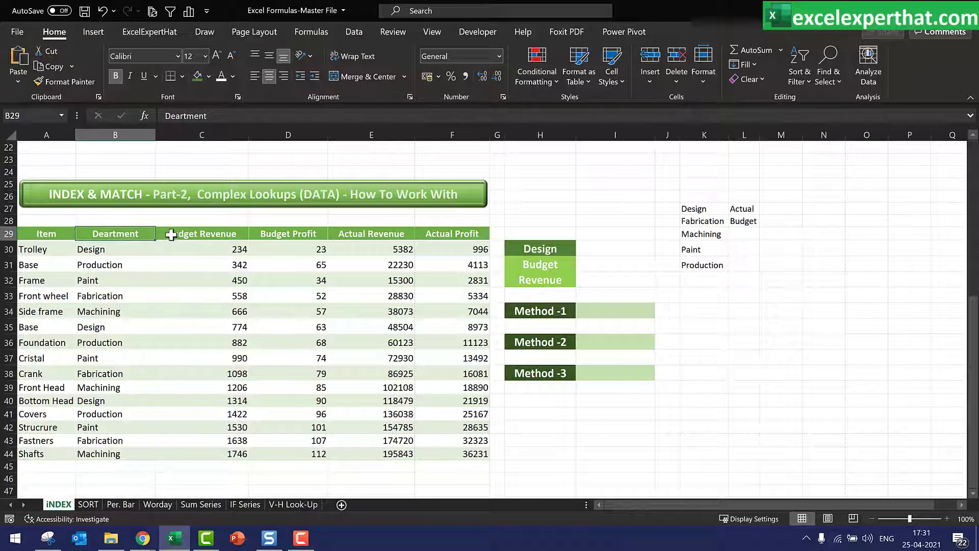
pyautogui.click(190, 234)
pyautogui.click(275, 233)
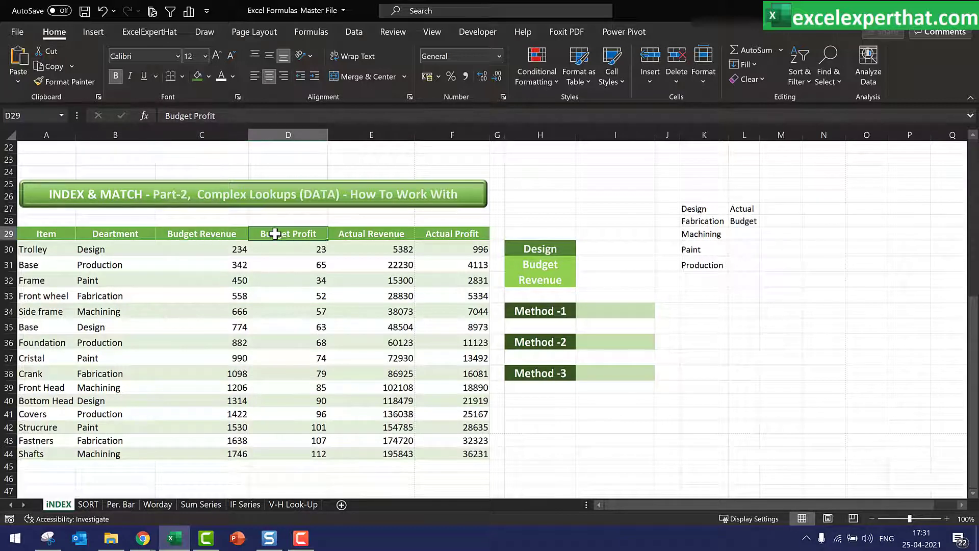
pyautogui.click(361, 235)
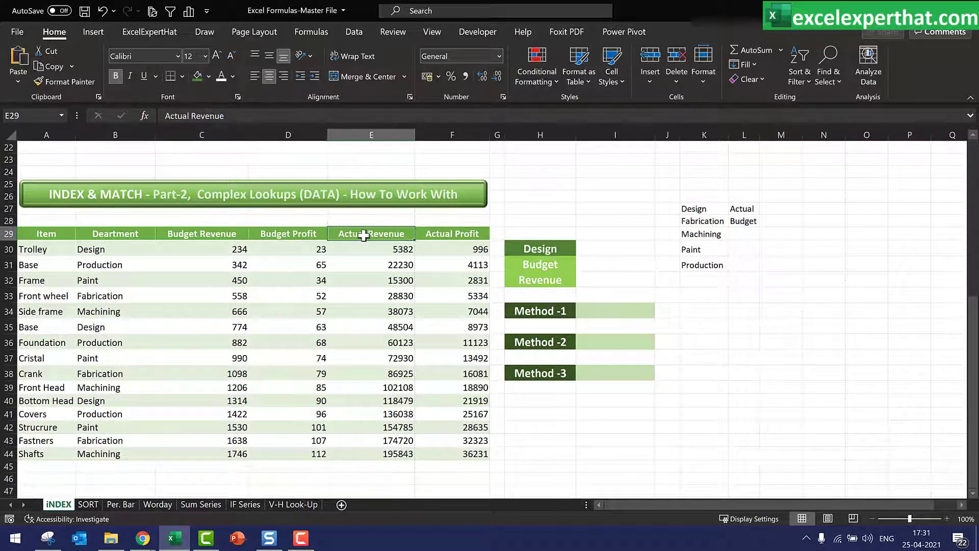
pyautogui.click(446, 233)
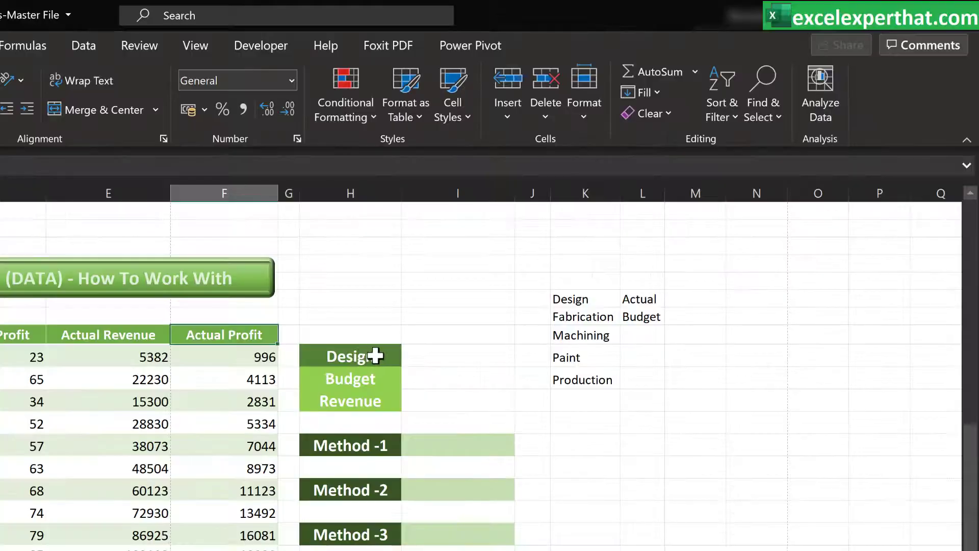
# Open and browse the department drop-down list in the Design selector cell, keeping Design
pyautogui.click(375, 356)
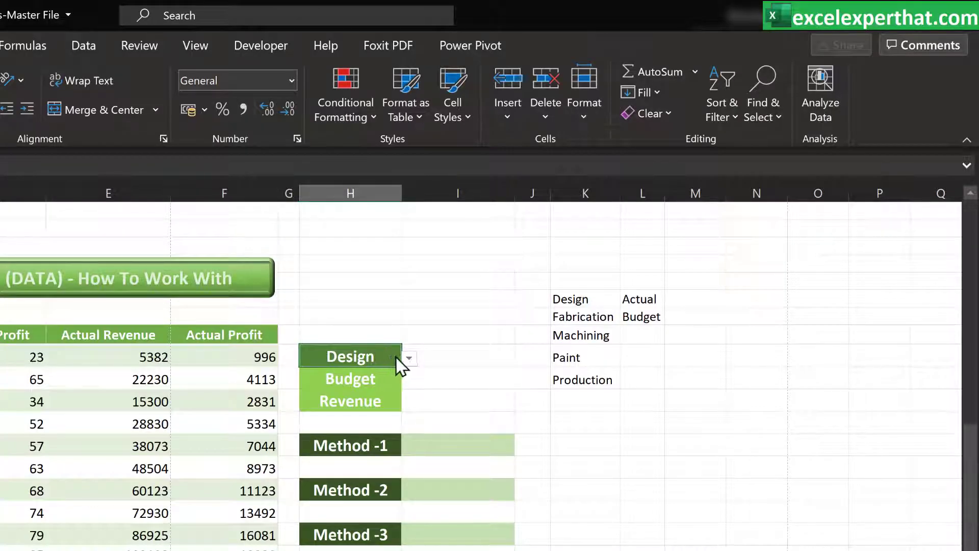
pyautogui.click(409, 359)
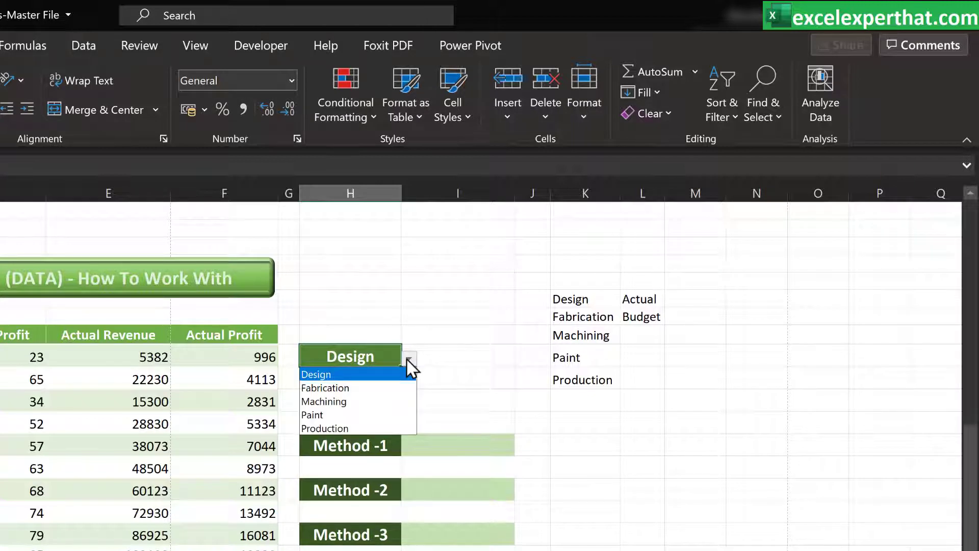
pyautogui.press('Down')
pyautogui.press('Down')
pyautogui.press('Down')
pyautogui.press('Down')
pyautogui.press('Up')
pyautogui.press('Up')
pyautogui.press('Up')
pyautogui.press('Up')
pyautogui.press('Return')
# Open and browse the Budget/Actual and Revenue/Profit drop-down lists without changing them
pyautogui.click(376, 383)
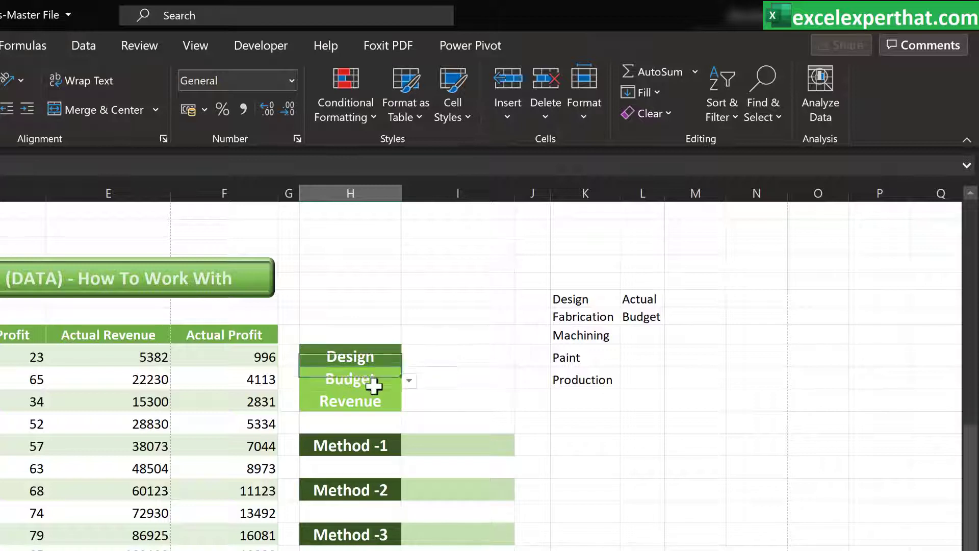
pyautogui.click(408, 381)
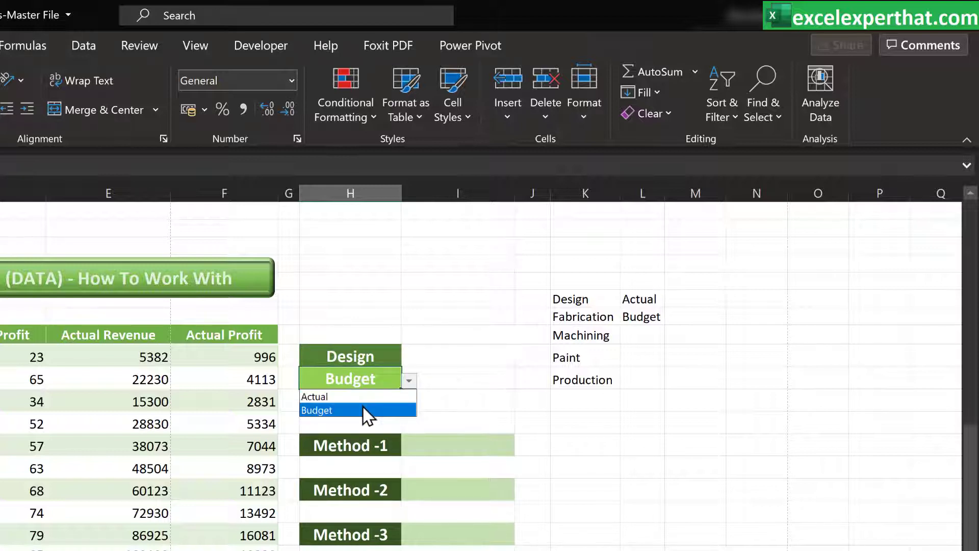
pyautogui.press('Up')
pyautogui.press('Escape')
pyautogui.click(356, 403)
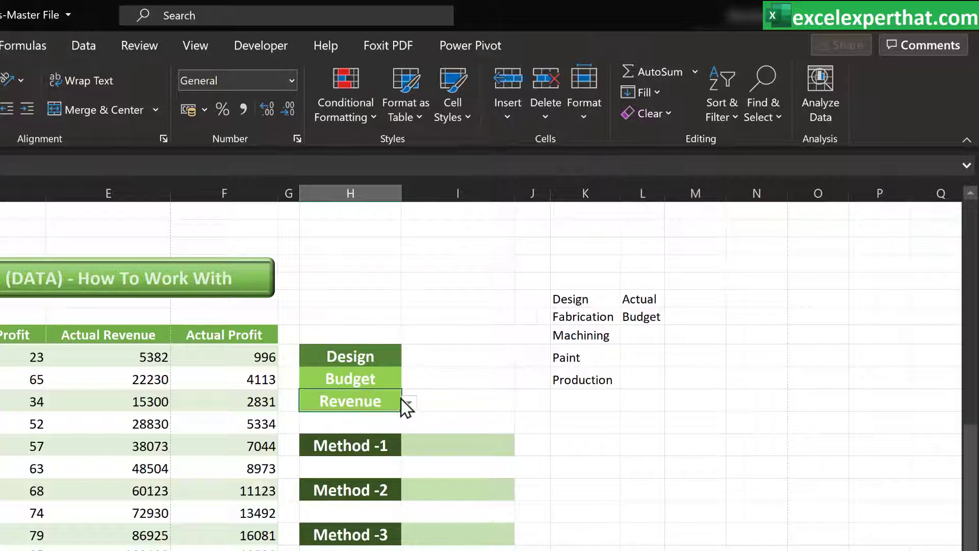
pyautogui.click(409, 402)
pyautogui.press('Down')
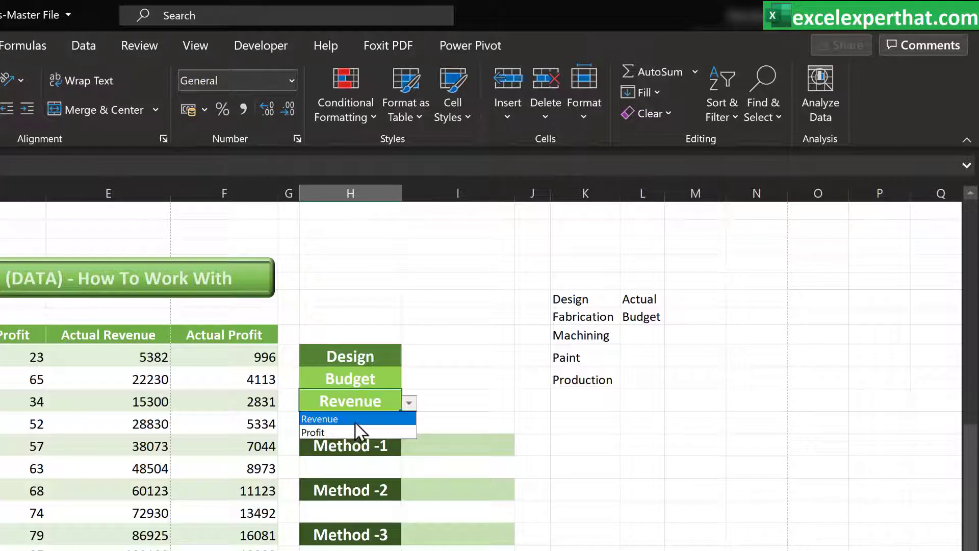
pyautogui.press('Escape')
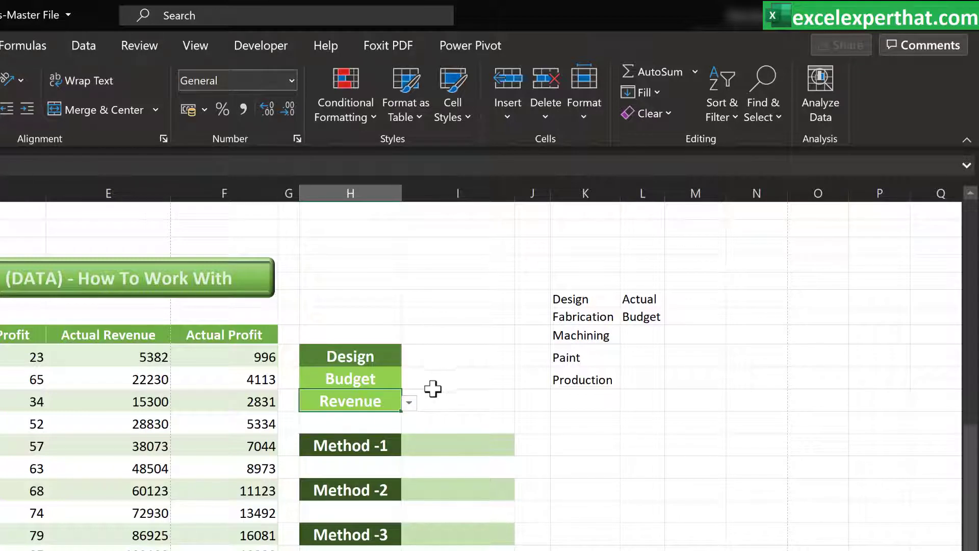
# Start an INDEX formula in the Method -1 result cell
pyautogui.click(421, 444)
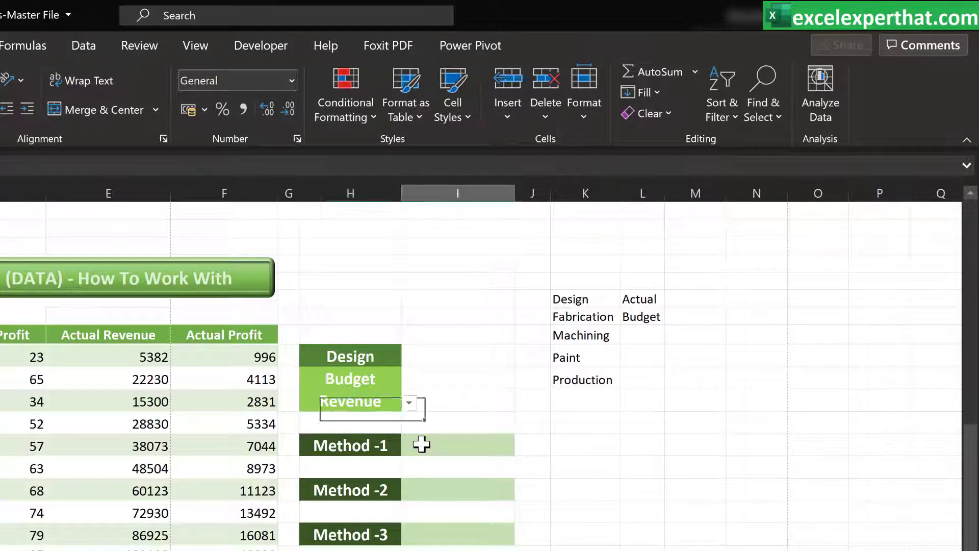
pyautogui.click(431, 491)
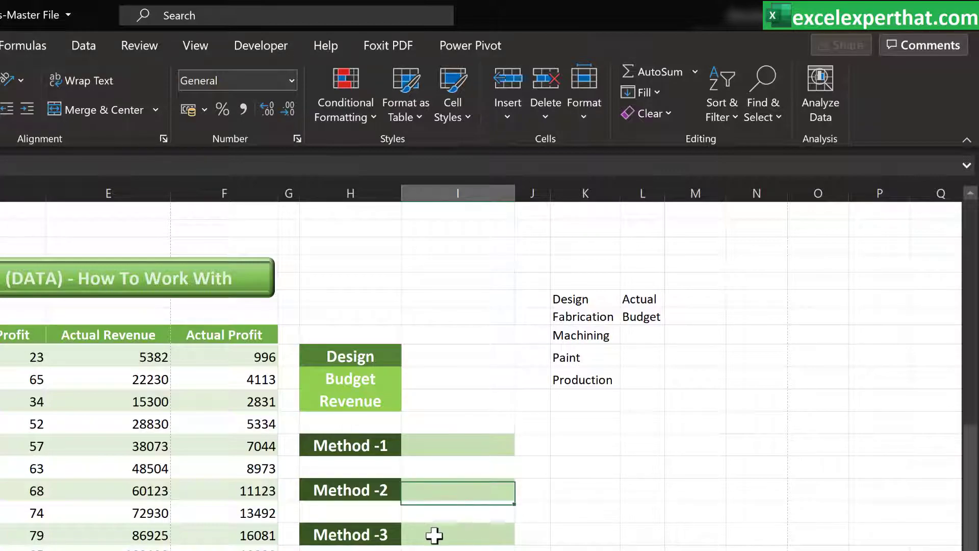
pyautogui.click(435, 533)
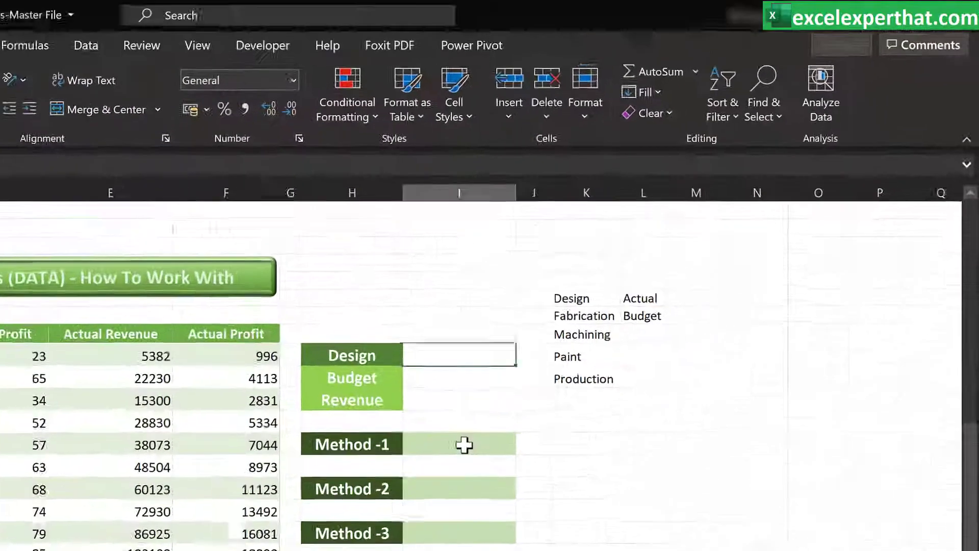
pyautogui.click(619, 311)
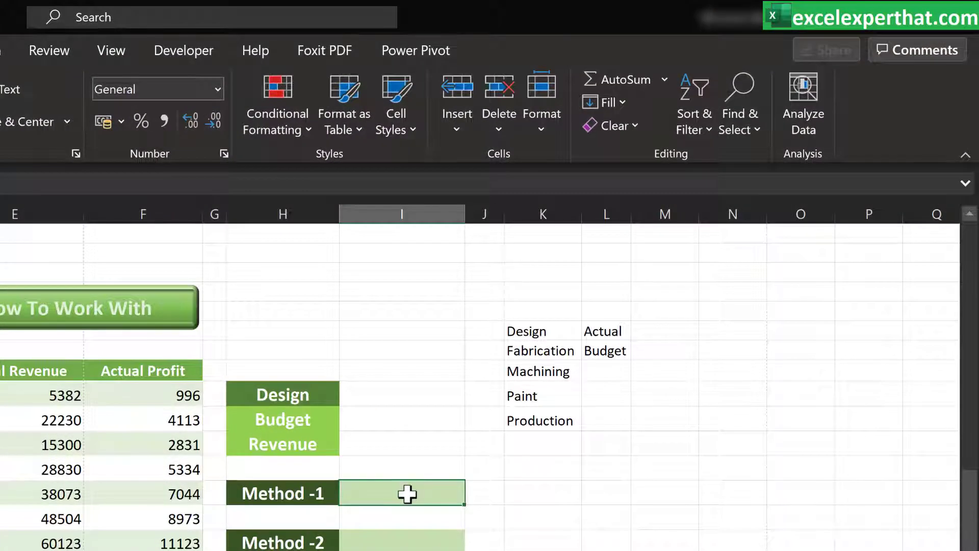
pyautogui.write('=index')
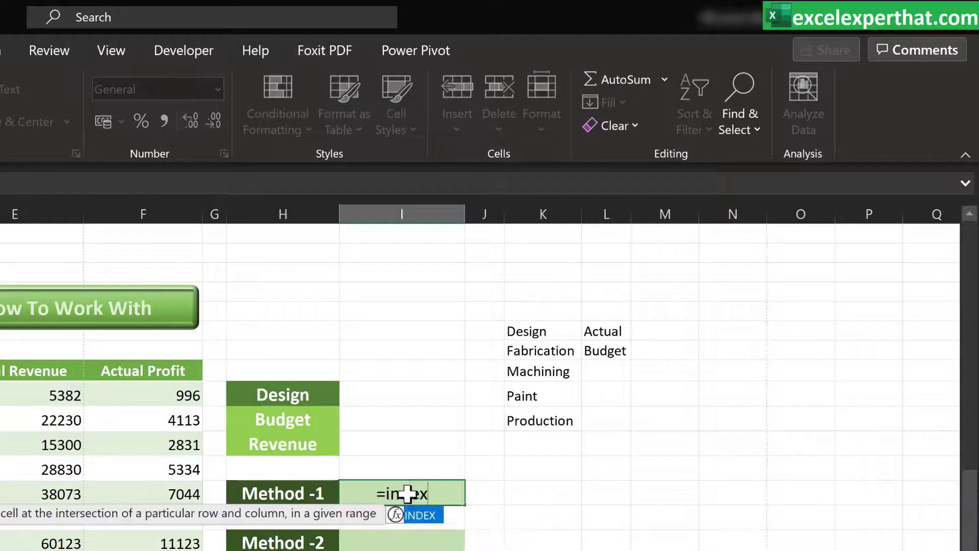
pyautogui.doubleClick(420, 514)
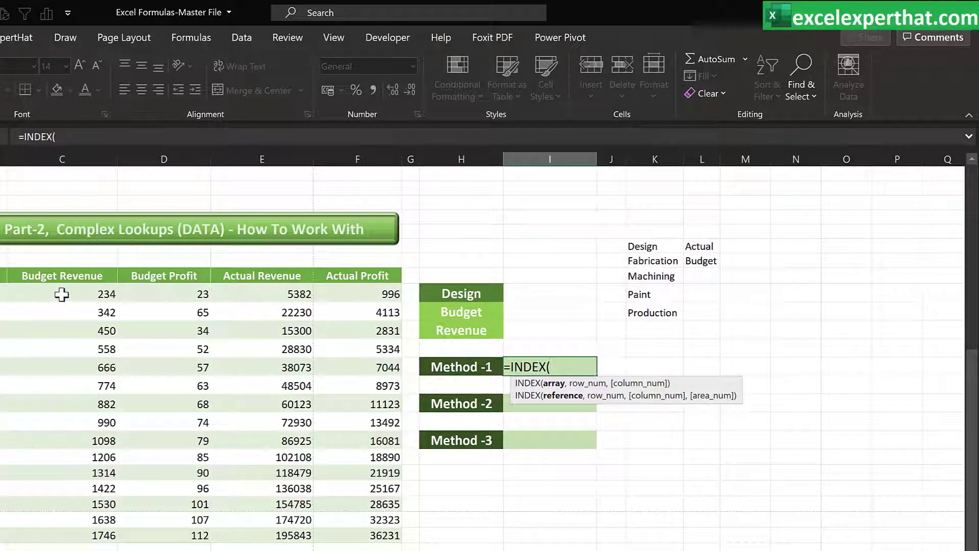
# Set the INDEX array to C30:F44 and begin a MATCH with H30 as lookup value
pyautogui.moveTo(76, 295); pyautogui.dragTo(337, 535)
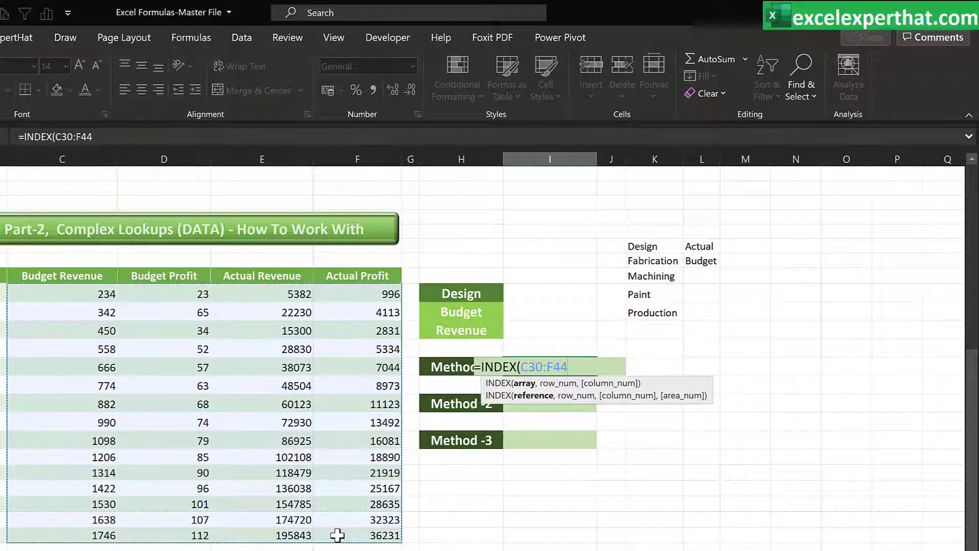
pyautogui.write(',')
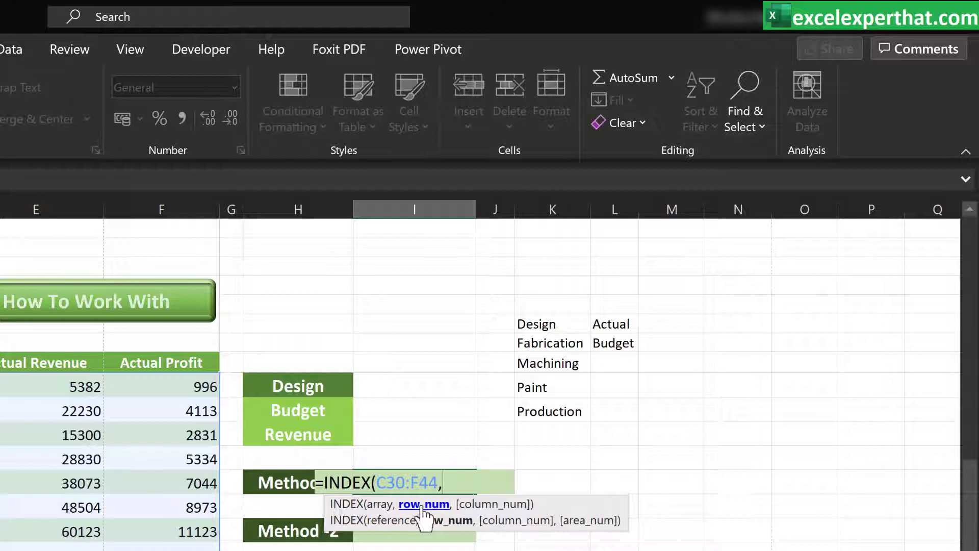
pyautogui.write('match')
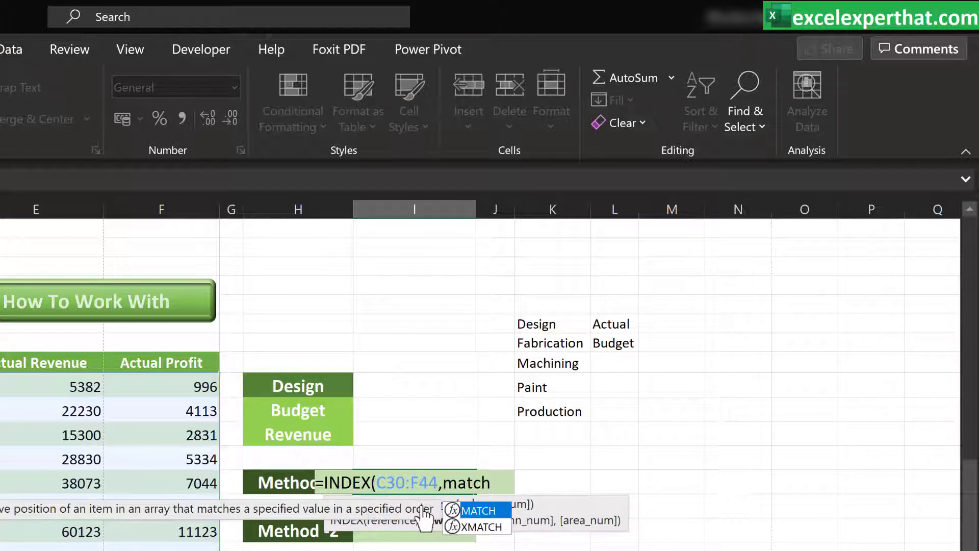
pyautogui.doubleClick(477, 510)
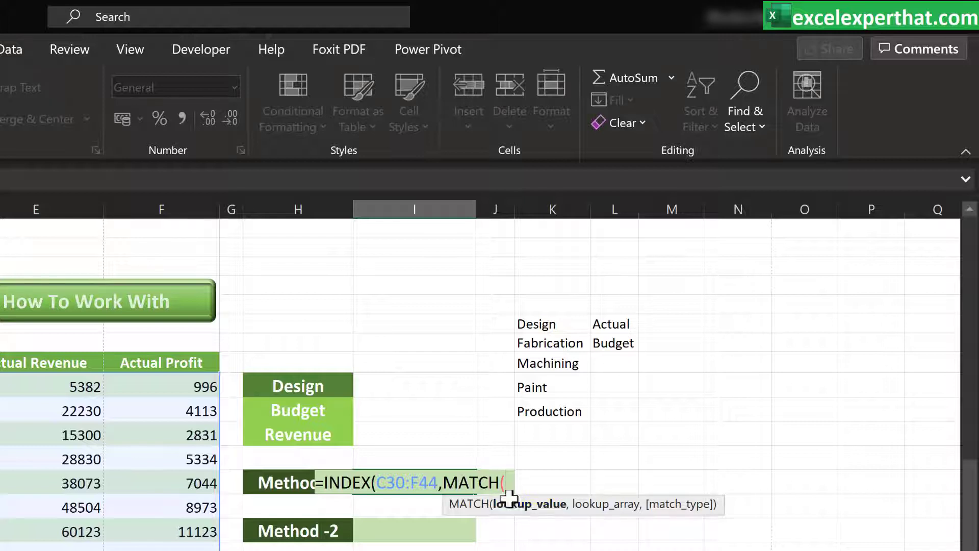
pyautogui.click(304, 388)
pyautogui.write(',')
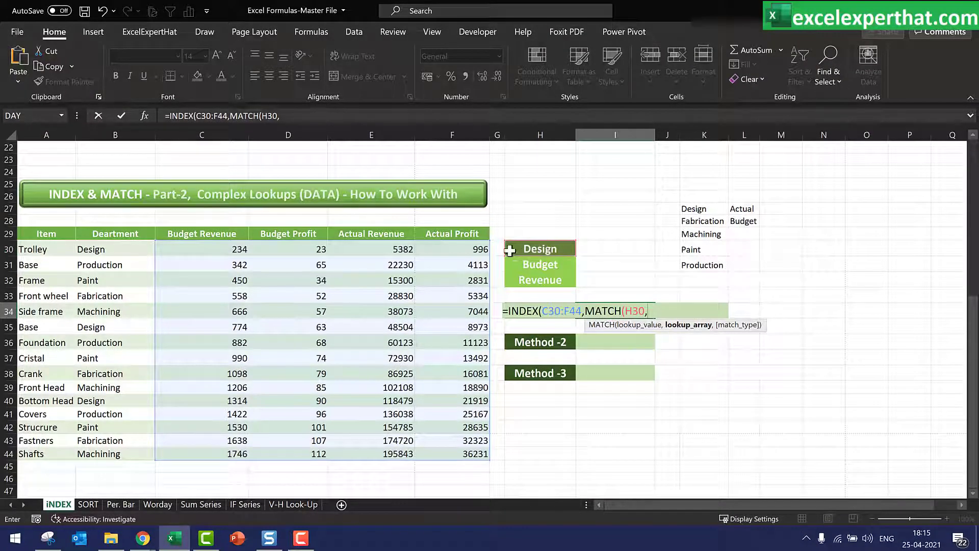
# Finish the row MATCH with lookup range B30:B44 and match type 0, then add a comma
pyautogui.moveTo(118, 249); pyautogui.dragTo(111, 454)
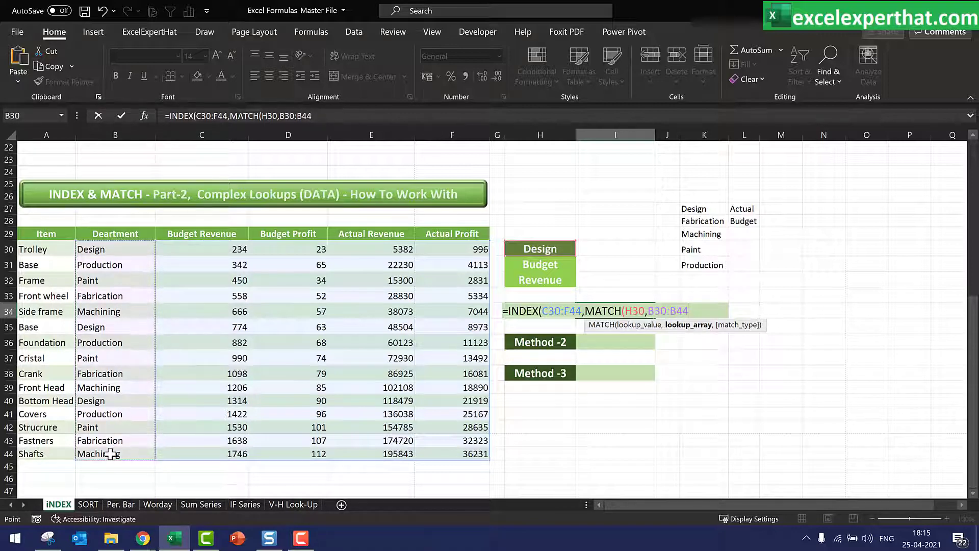
pyautogui.write(',')
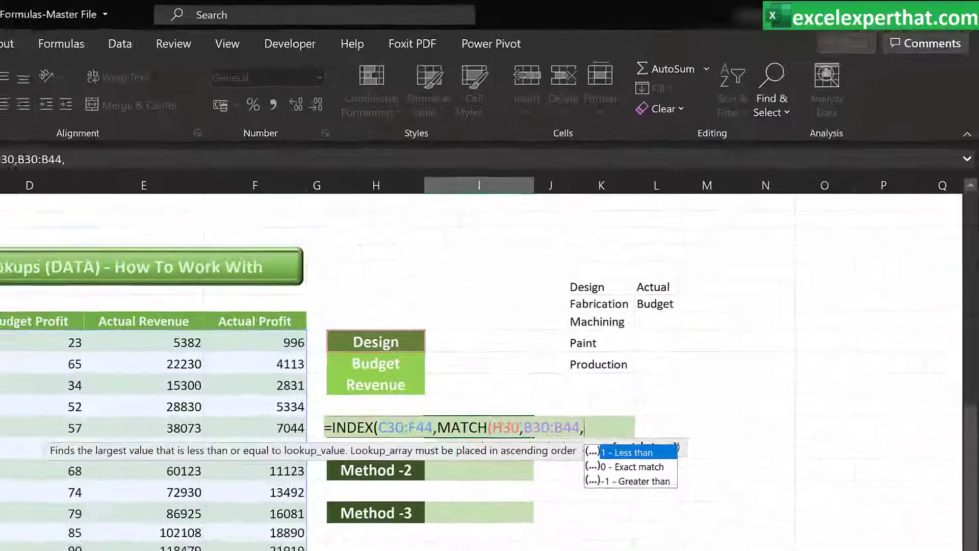
pyautogui.write('0')
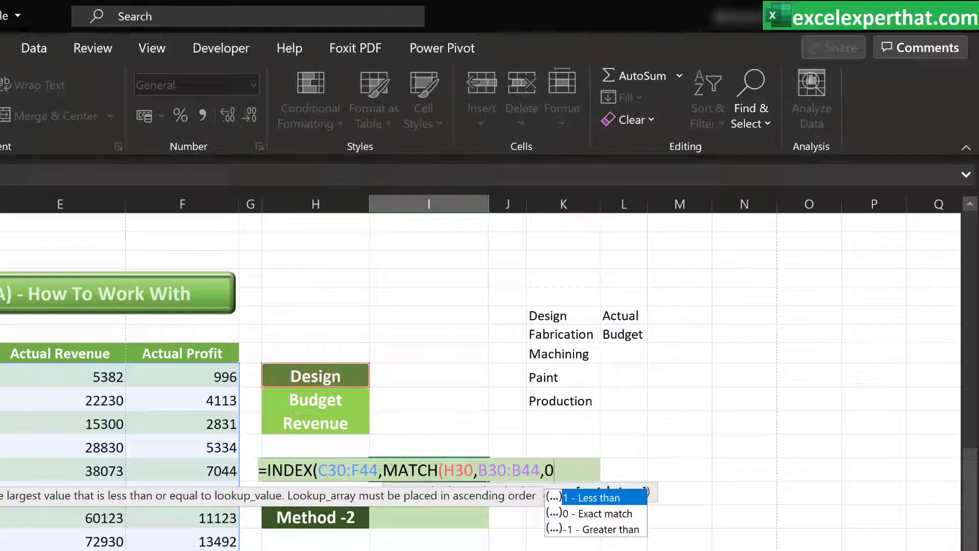
pyautogui.write('),')
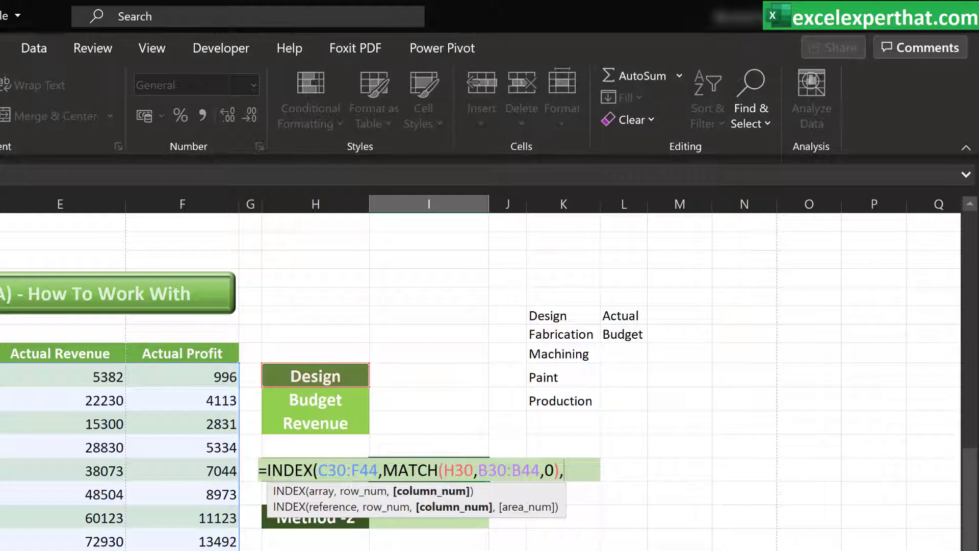
pyautogui.write('match')
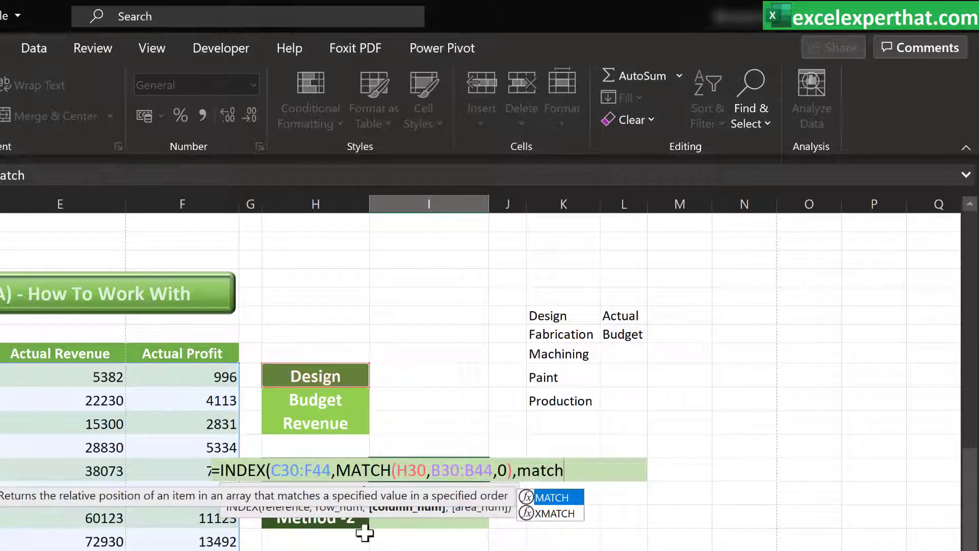
# Add a second MATCH whose lookup value joins H31 and H32 with a space: H31&" "&H32
pyautogui.doubleClick(558, 493)
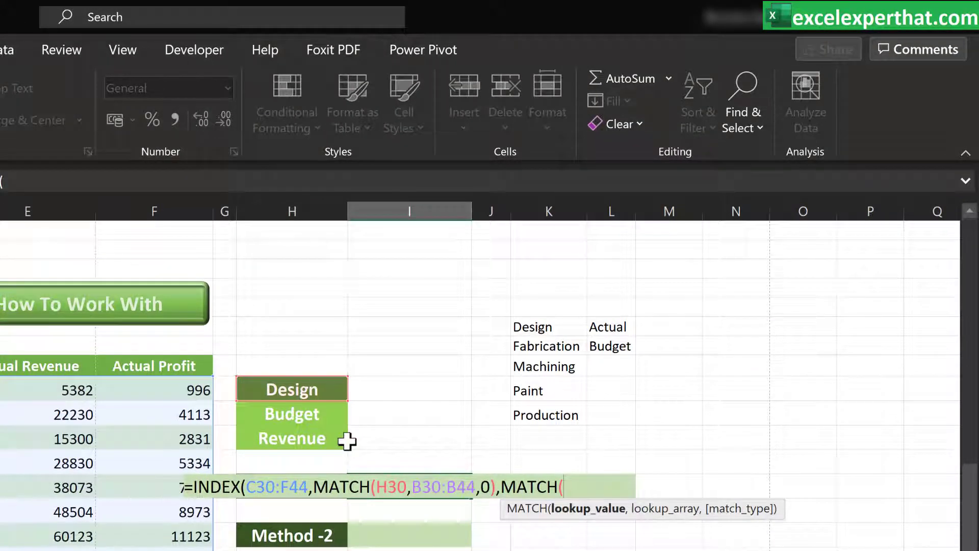
pyautogui.click(320, 416)
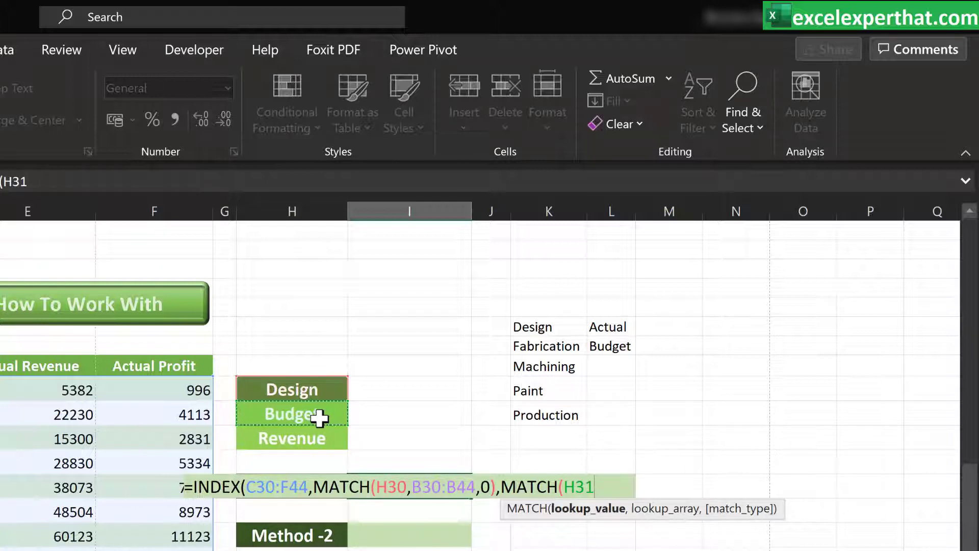
pyautogui.write('&')
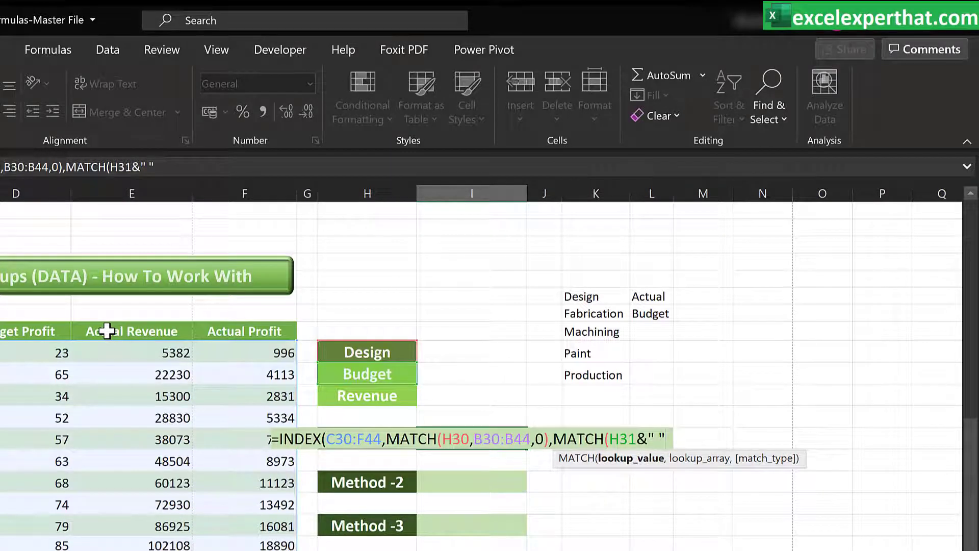
pyautogui.write('&')
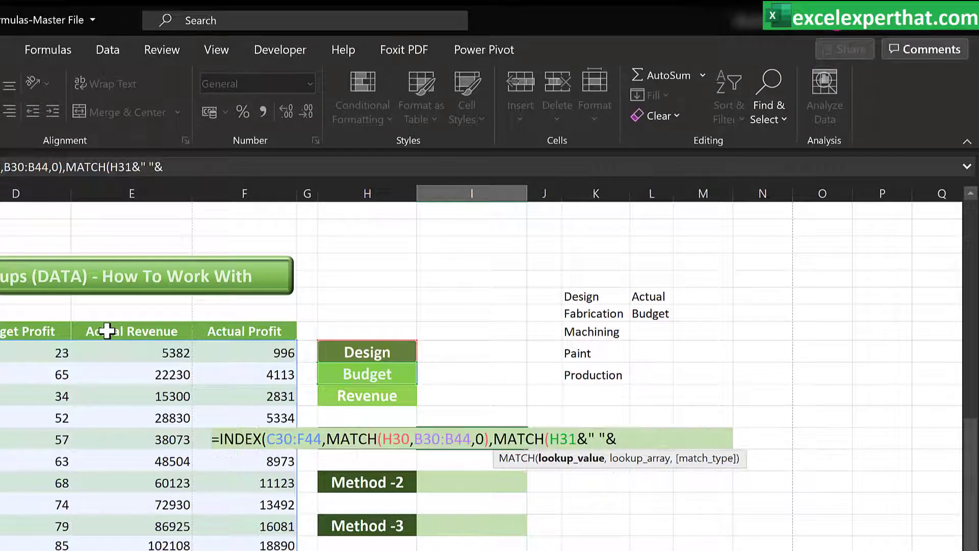
pyautogui.click(356, 394)
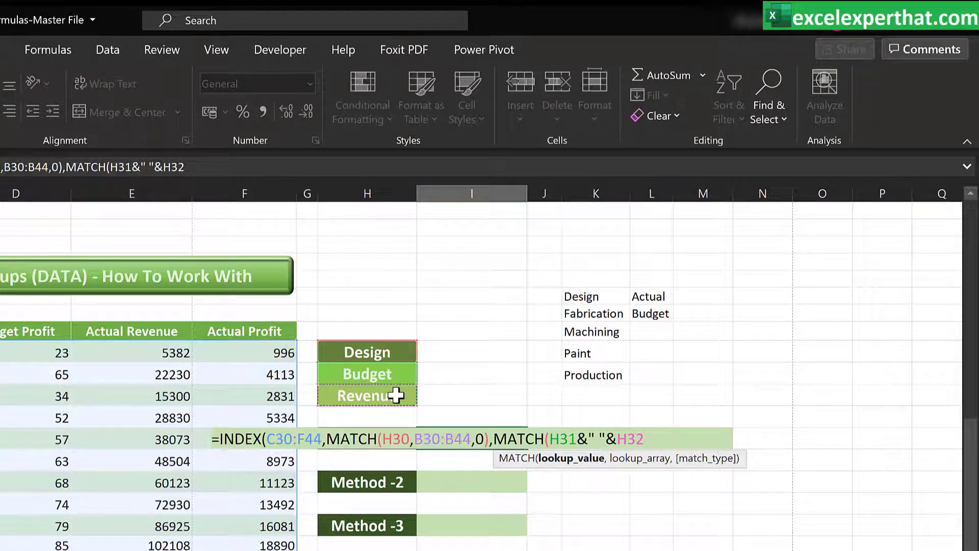
# Complete the column MATCH with lookup range C29:F29 and match type 0, close both functions and enter the formula
pyautogui.write(',')
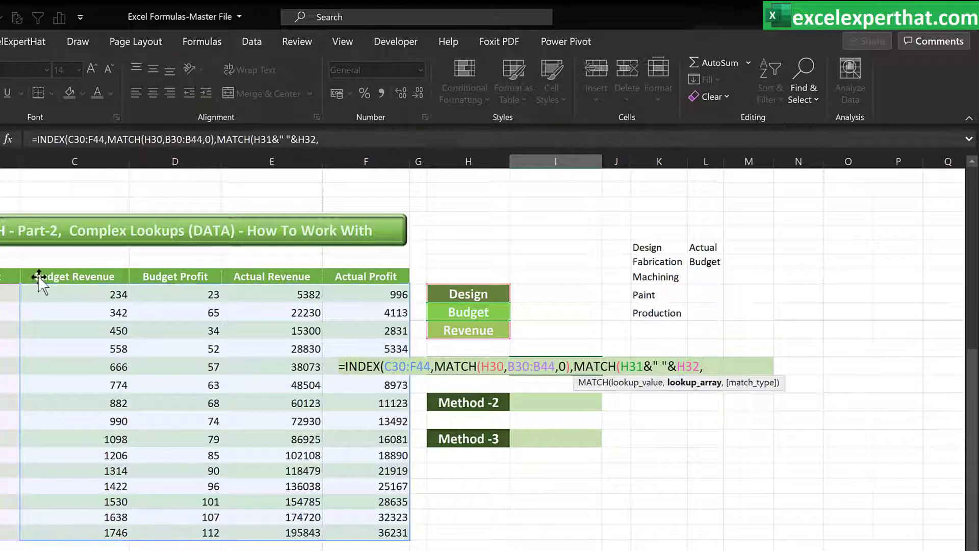
pyautogui.moveTo(38, 277); pyautogui.dragTo(355, 275)
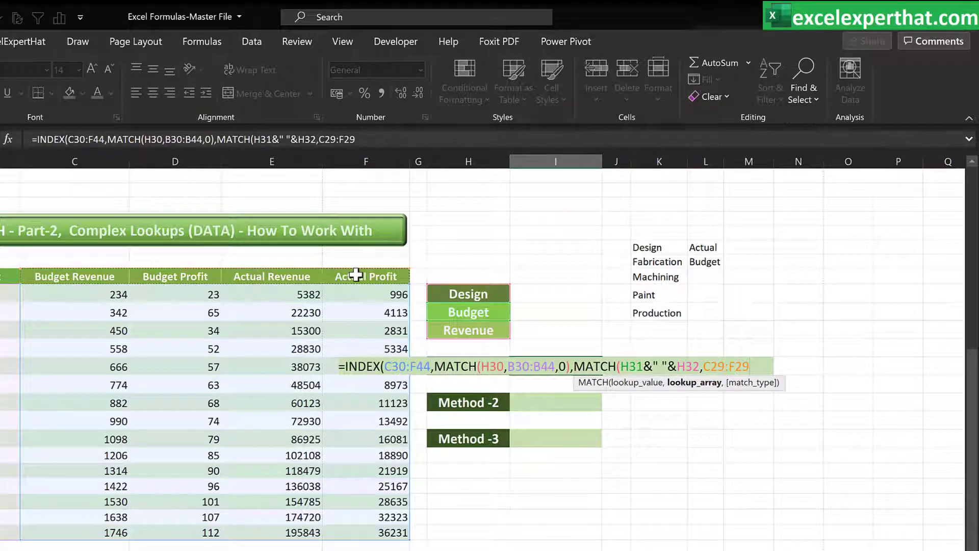
pyautogui.write(',')
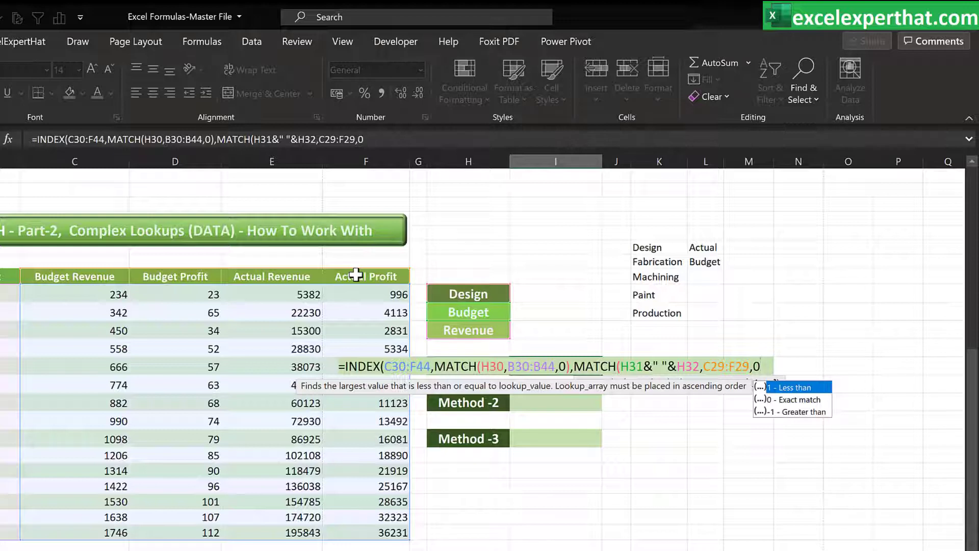
pyautogui.write('0)')
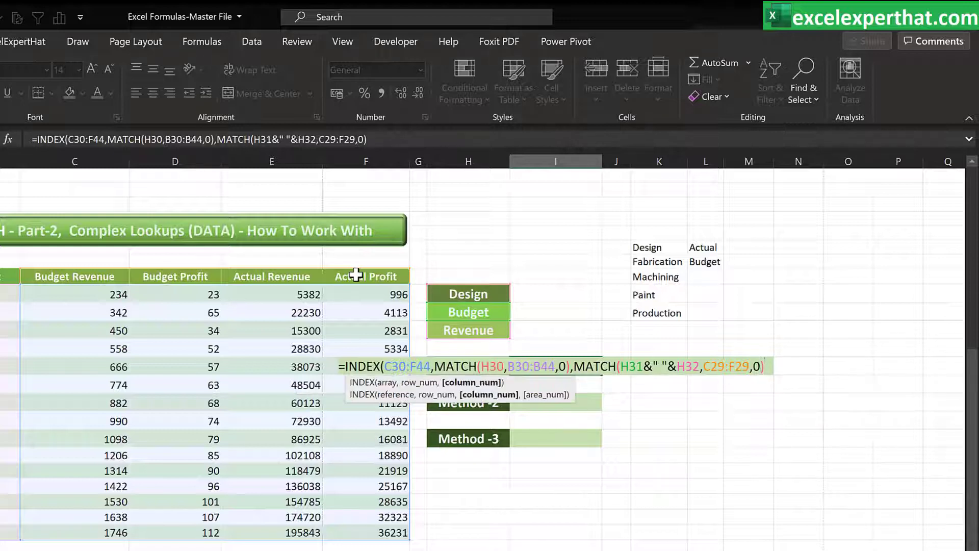
pyautogui.write(')')
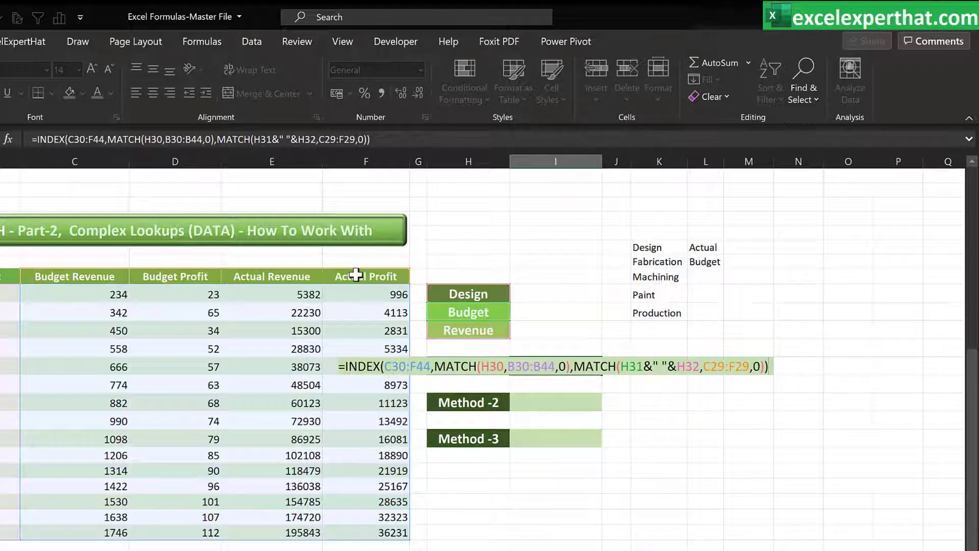
pyautogui.press('Return')
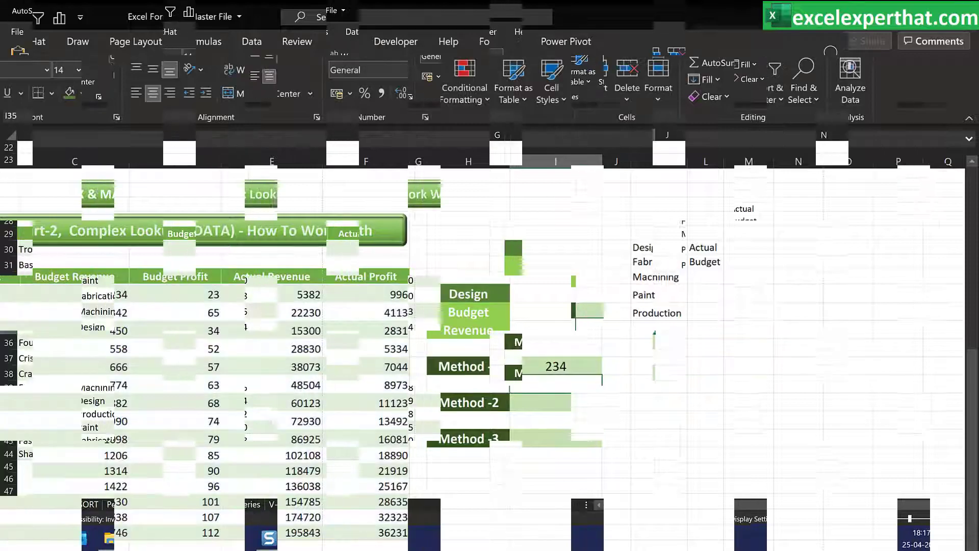
# Test the formula by setting the department selection to Fabrication and the Budget/Actual selection to Actual
pyautogui.click(637, 312)
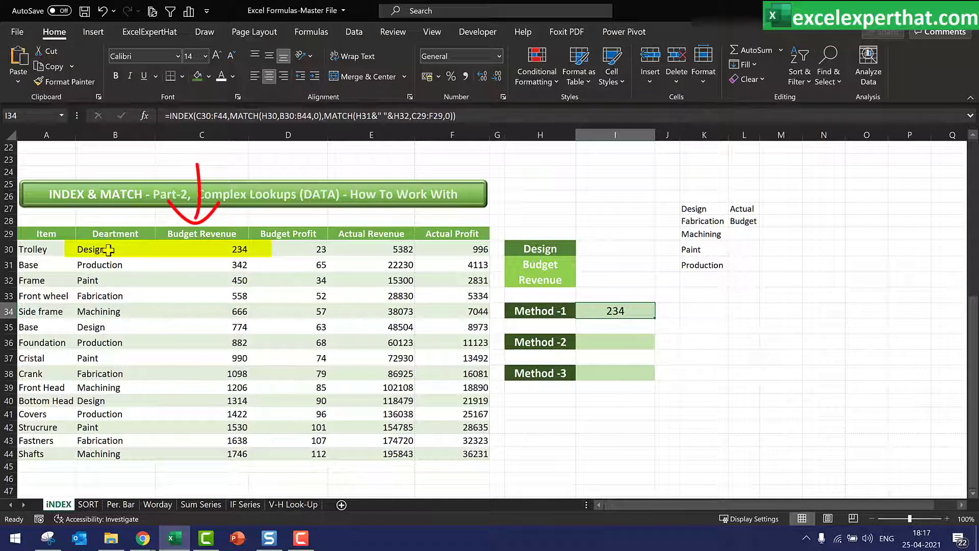
pyautogui.click(227, 250)
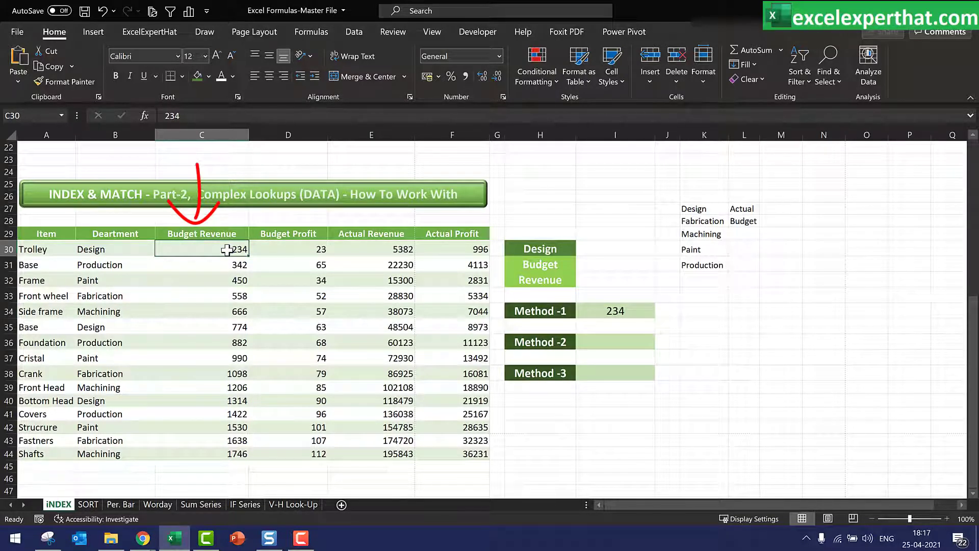
pyautogui.click(558, 253)
pyautogui.click(581, 249)
pyautogui.click(570, 268)
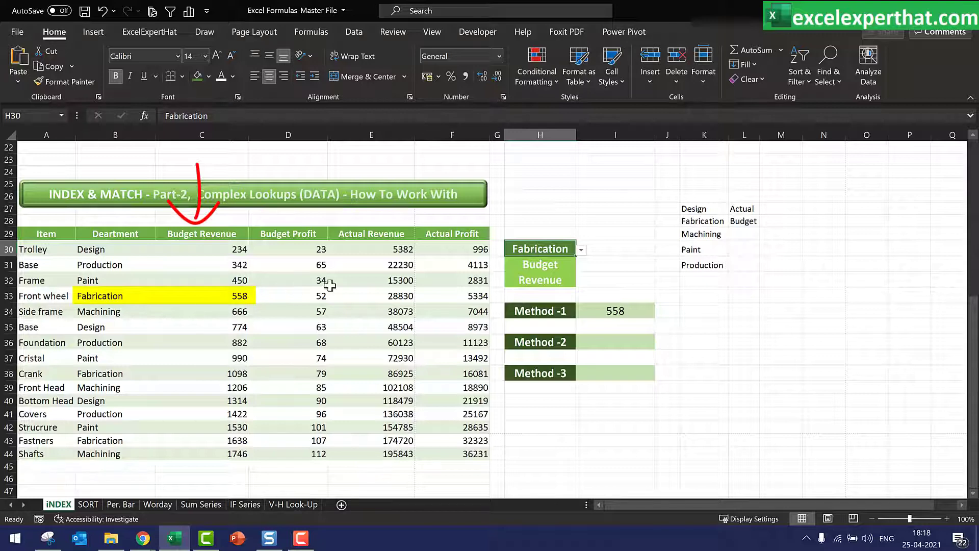
pyautogui.click(561, 266)
pyautogui.click(581, 267)
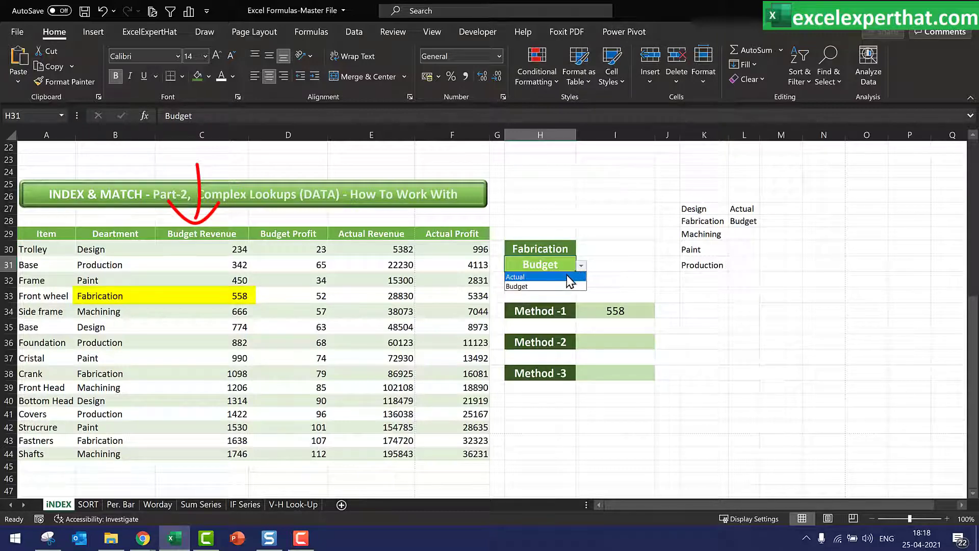
pyautogui.click(556, 280)
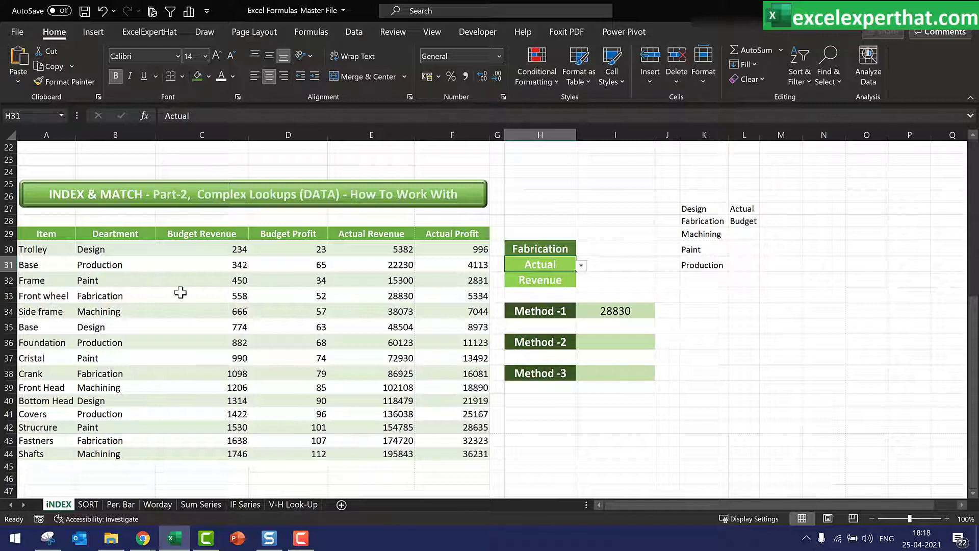
# Switch the Revenue/Profit selection to Profit to check the looked-up result
pyautogui.moveTo(102, 294); pyautogui.dragTo(381, 294)
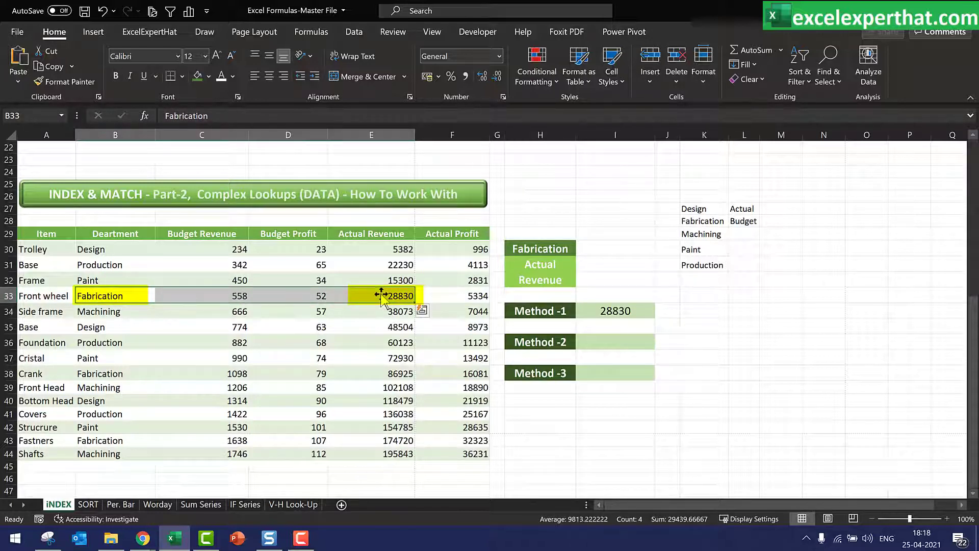
pyautogui.click(561, 279)
pyautogui.click(581, 283)
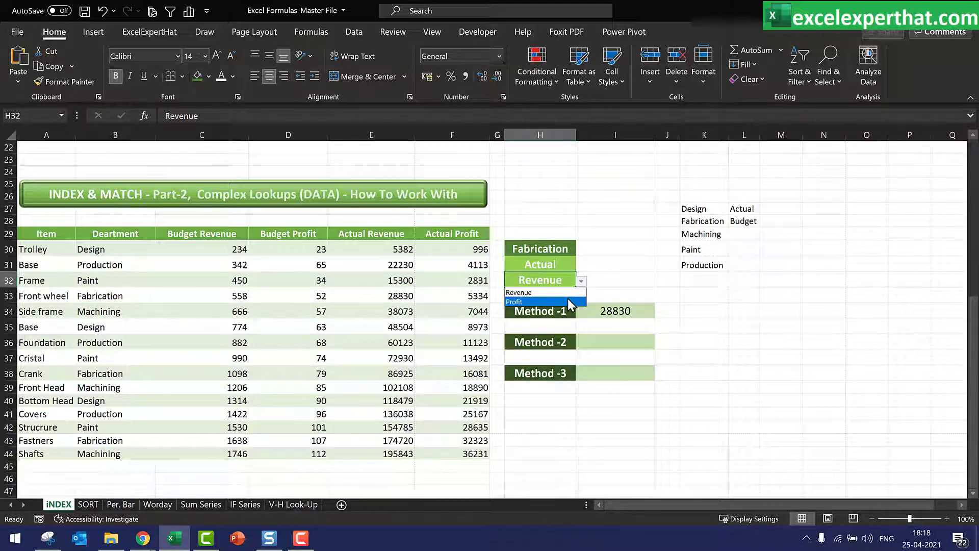
pyautogui.click(567, 300)
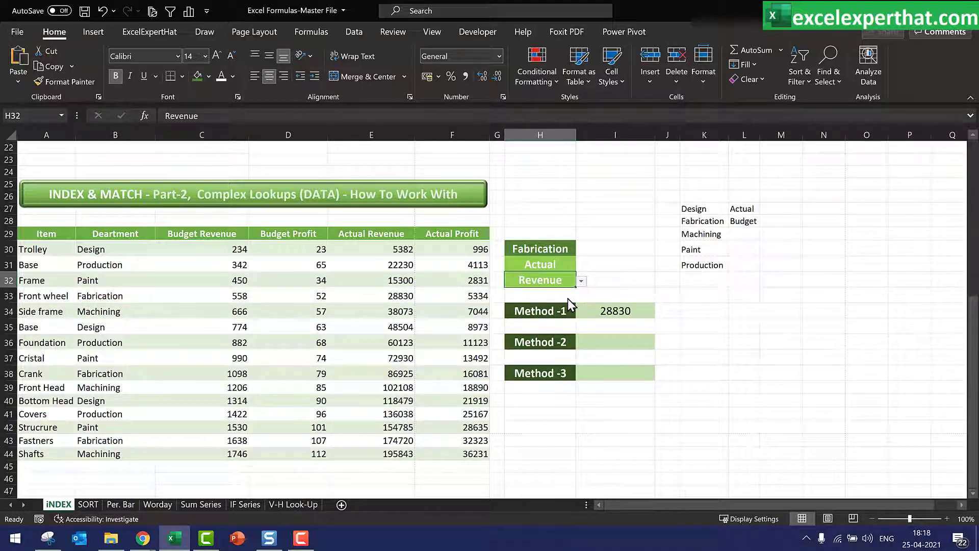
# Decrease the decimal places of the Method -1 result twice
pyautogui.click(609, 309)
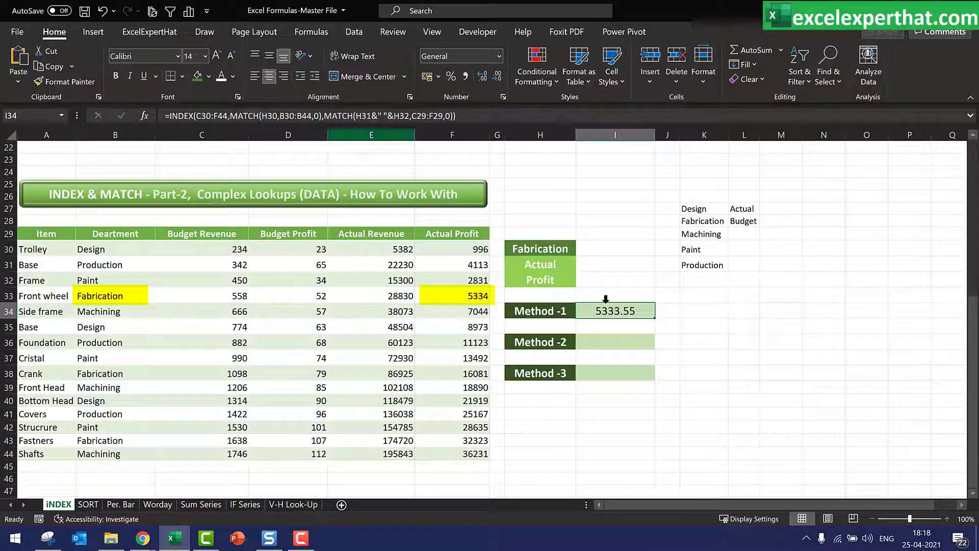
pyautogui.click(491, 77)
pyautogui.click(491, 78)
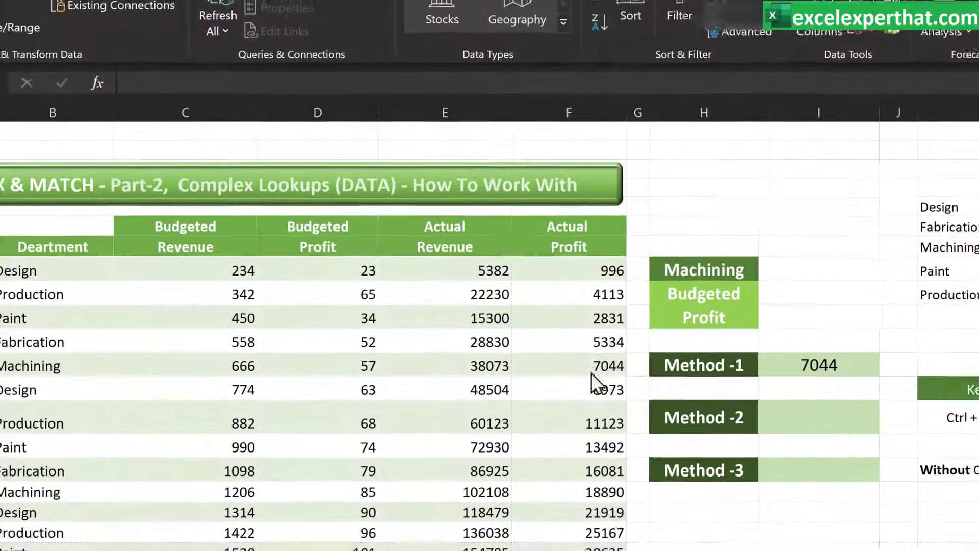
# Examine the data table's two-row Budgeted/Actual and Revenue/Profit header
pyautogui.press('Escape')
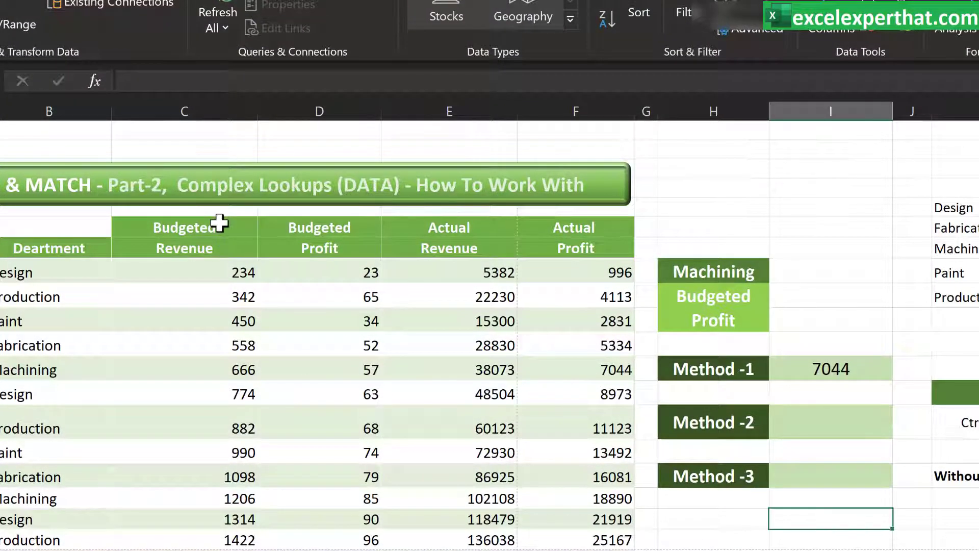
pyautogui.moveTo(150, 223); pyautogui.dragTo(540, 231)
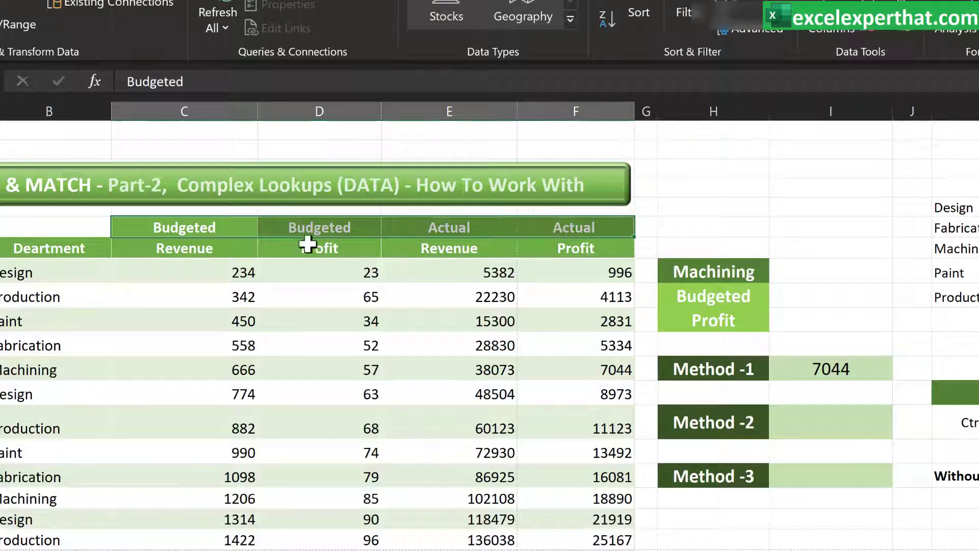
pyautogui.click(207, 247)
pyautogui.moveTo(206, 247); pyautogui.dragTo(564, 253)
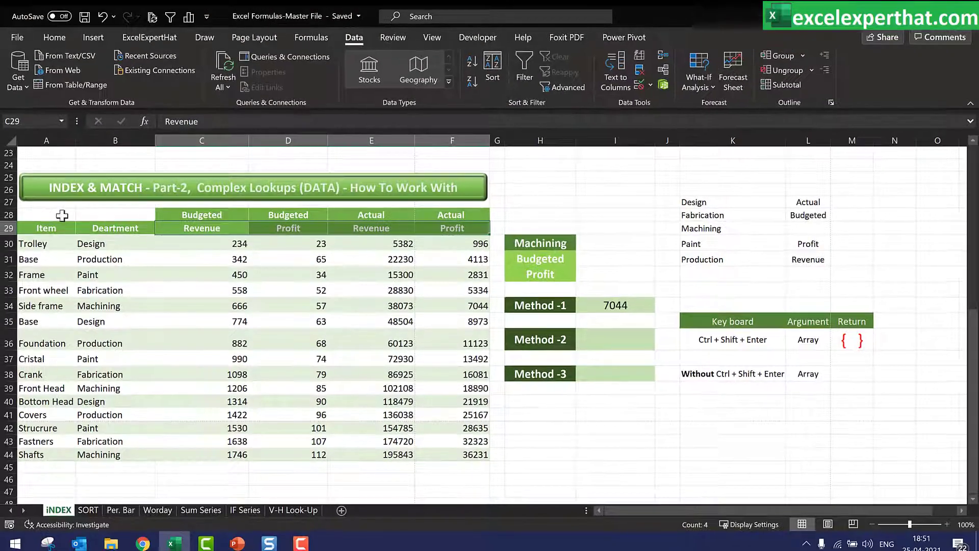
pyautogui.moveTo(62, 216); pyautogui.dragTo(474, 461)
pyautogui.click(537, 458)
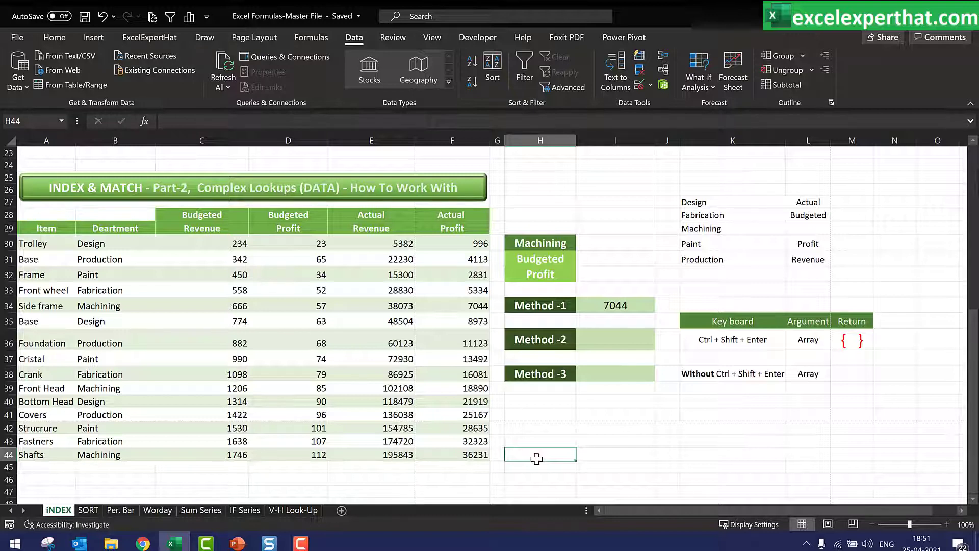
# Start an INDEX formula in the Method -2 cell with C30:F44 as the array
pyautogui.click(609, 336)
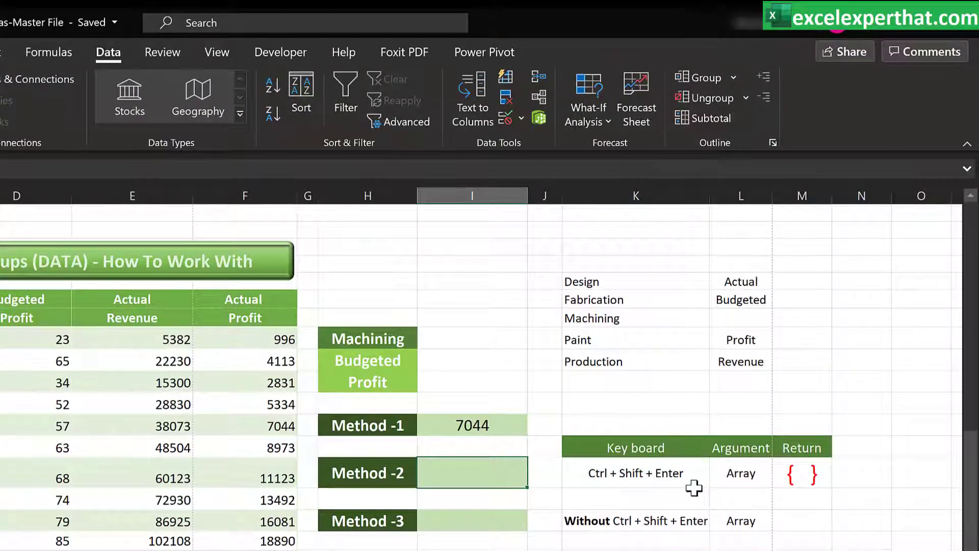
pyautogui.write('=index')
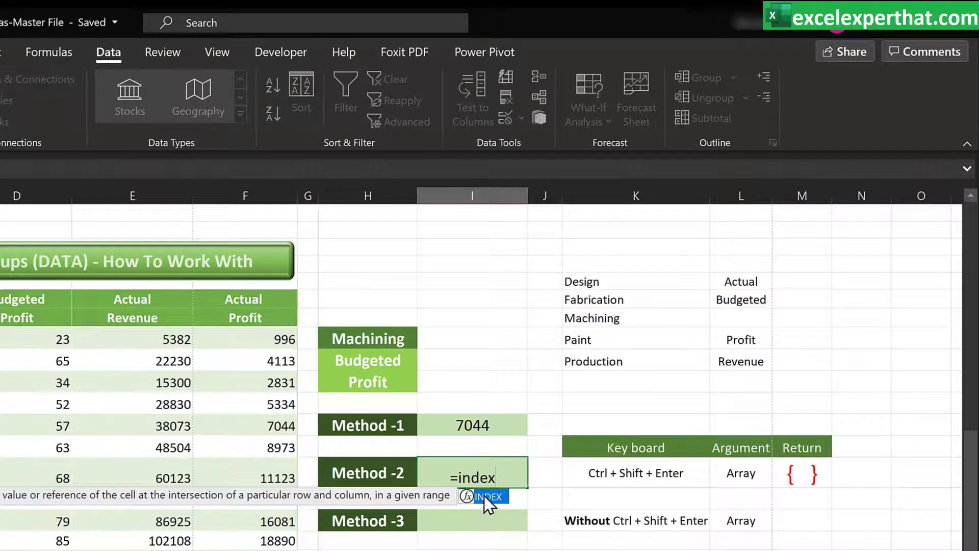
pyautogui.press('Tab')
pyautogui.moveTo(0, 339); pyautogui.dragTo(233, 550)
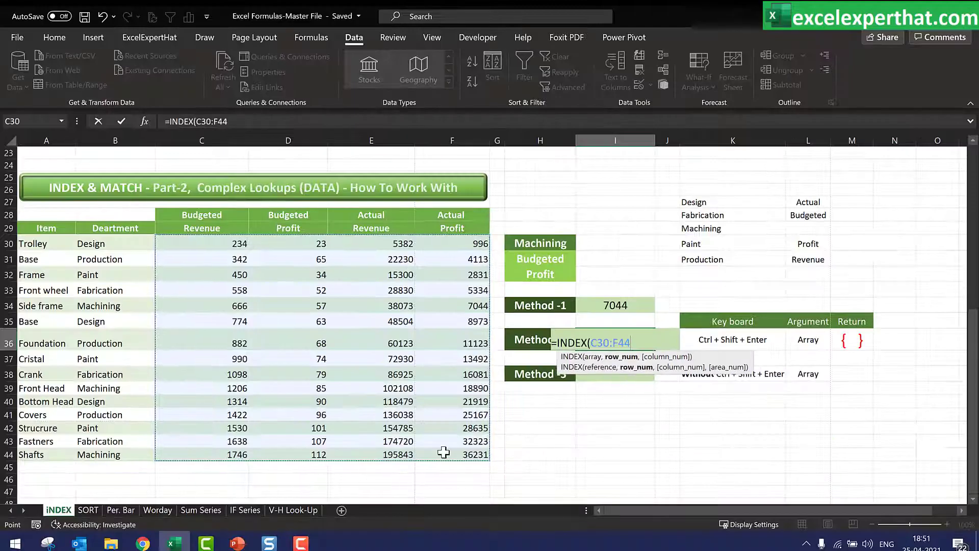
# Add MATCH(H30,B30:B44,0) as the INDEX row number, matching the department in H30 against the Deartment column
pyautogui.write(',matc')
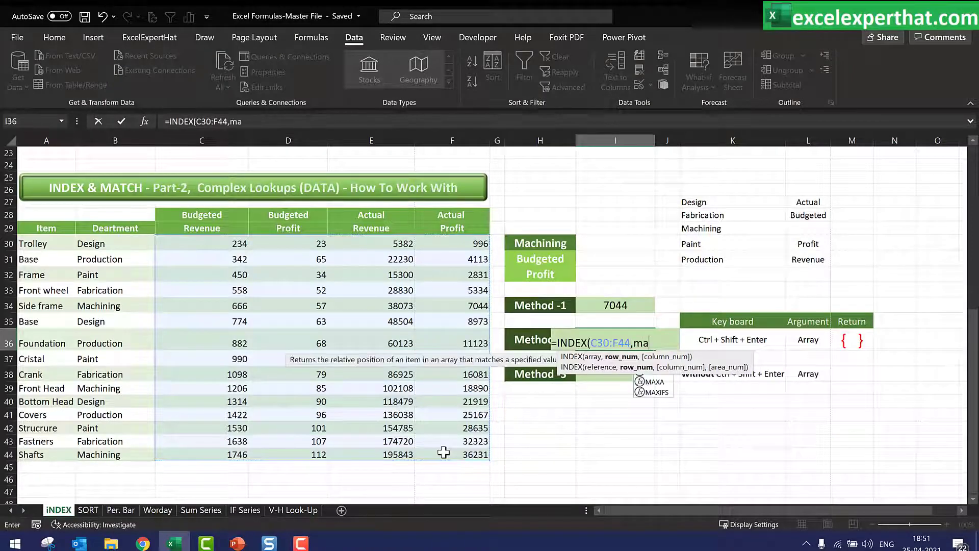
pyautogui.write('h')
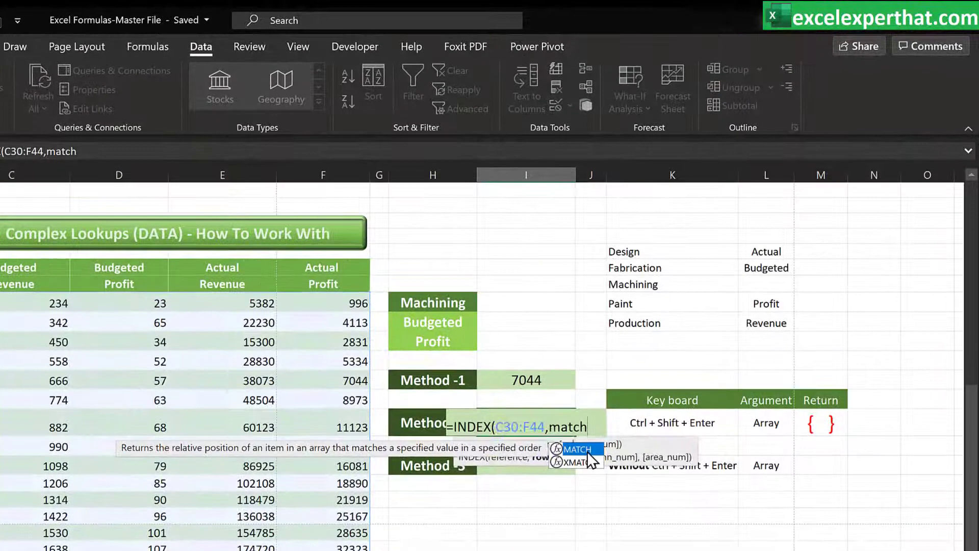
pyautogui.press('Tab')
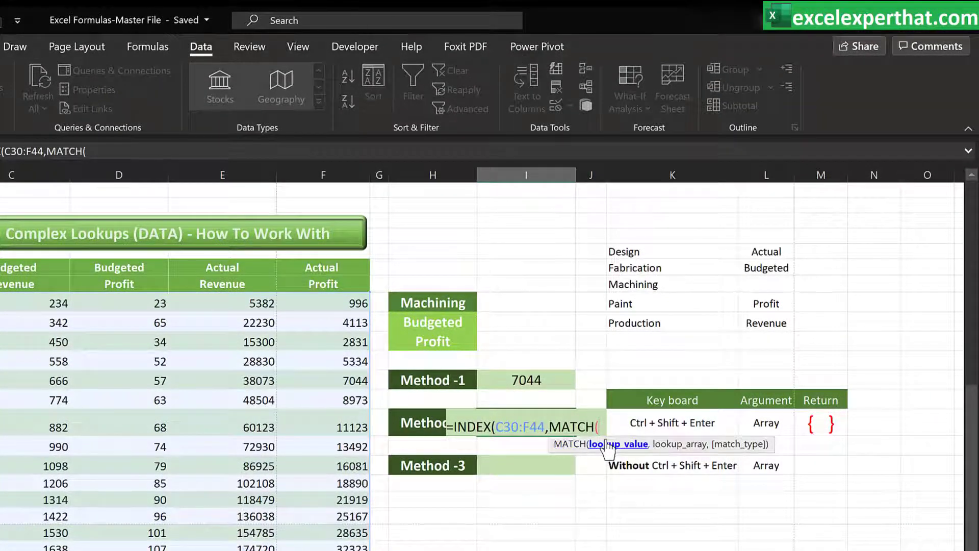
pyautogui.click(444, 303)
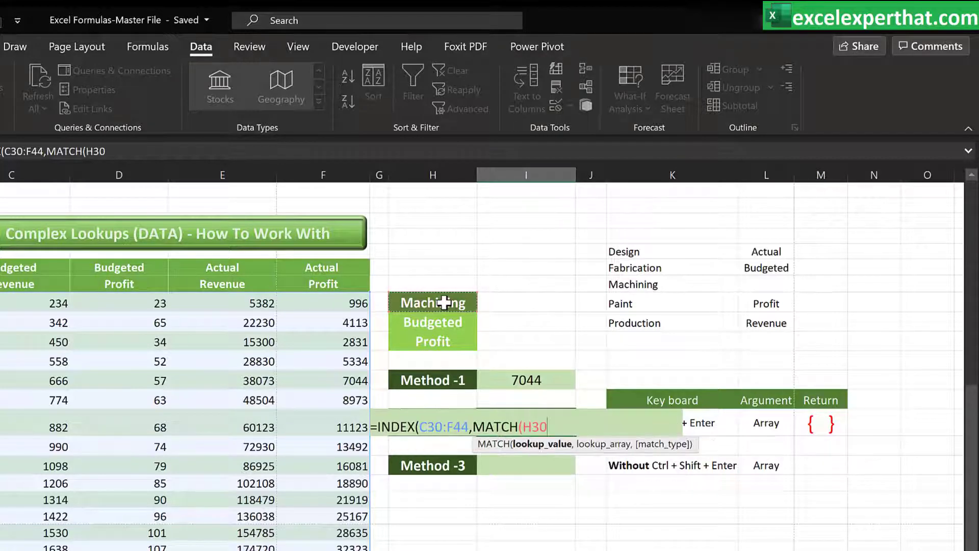
pyautogui.write(',')
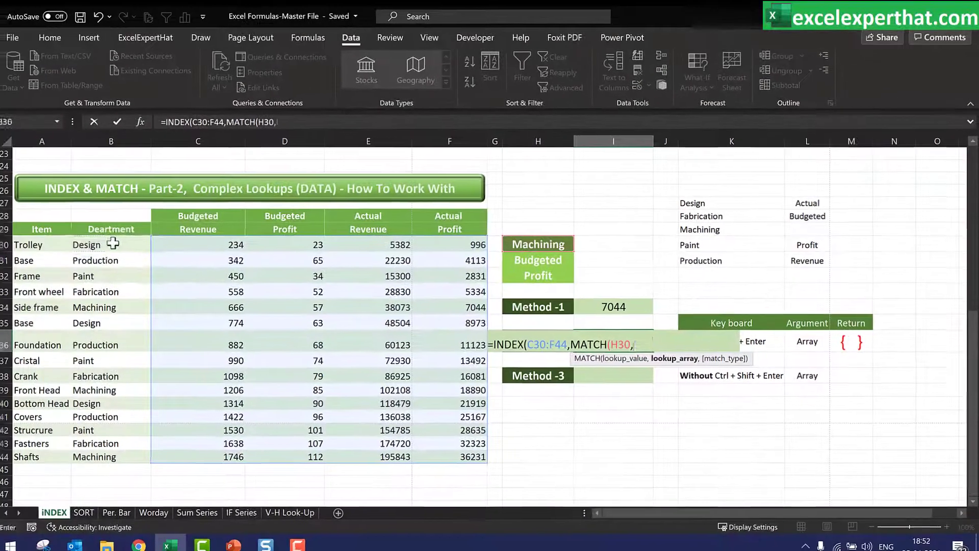
pyautogui.moveTo(97, 244); pyautogui.dragTo(97, 449)
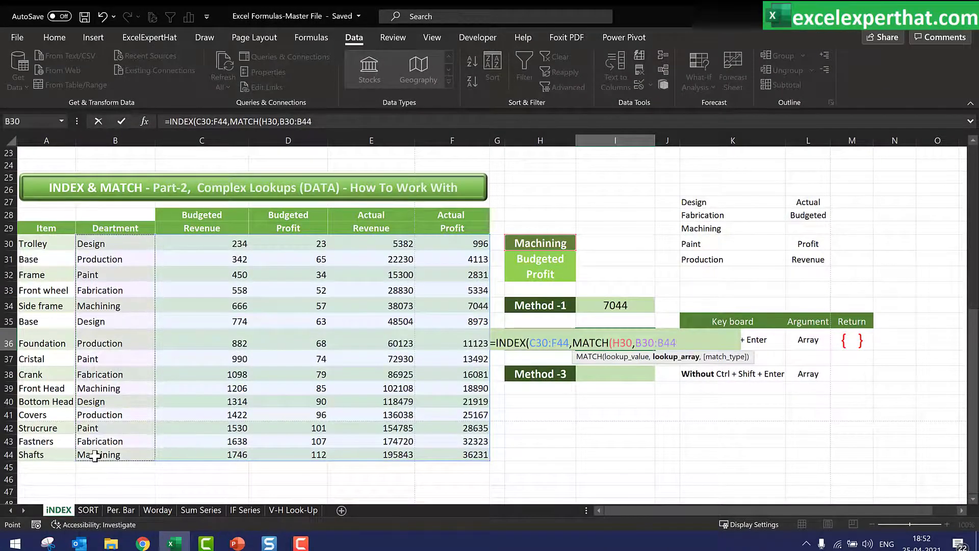
pyautogui.write(',')
pyautogui.write('0')
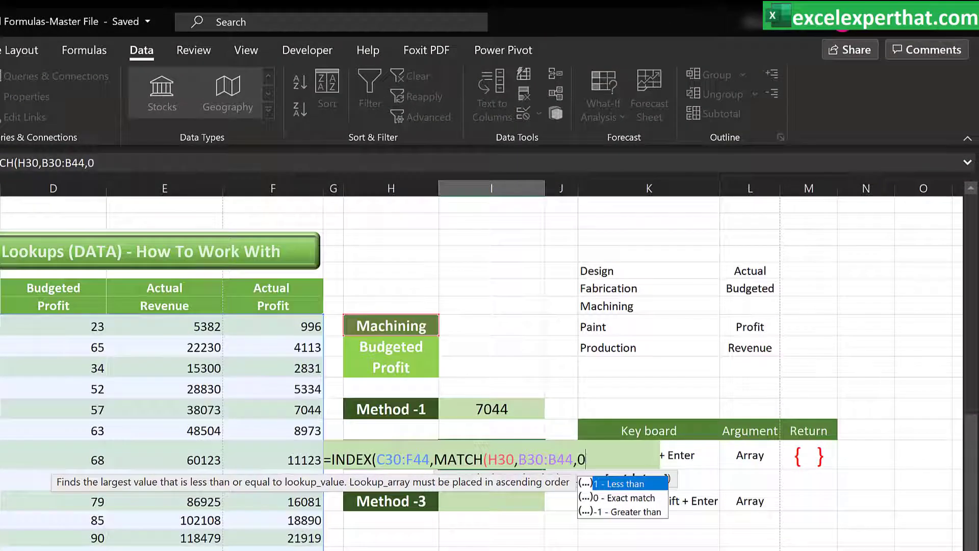
pyautogui.write(')')
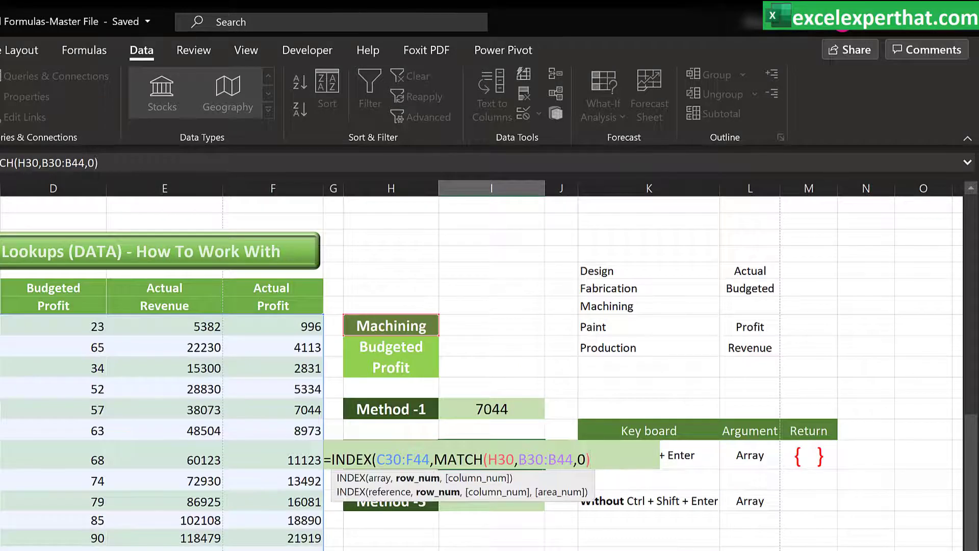
pyautogui.write(',')
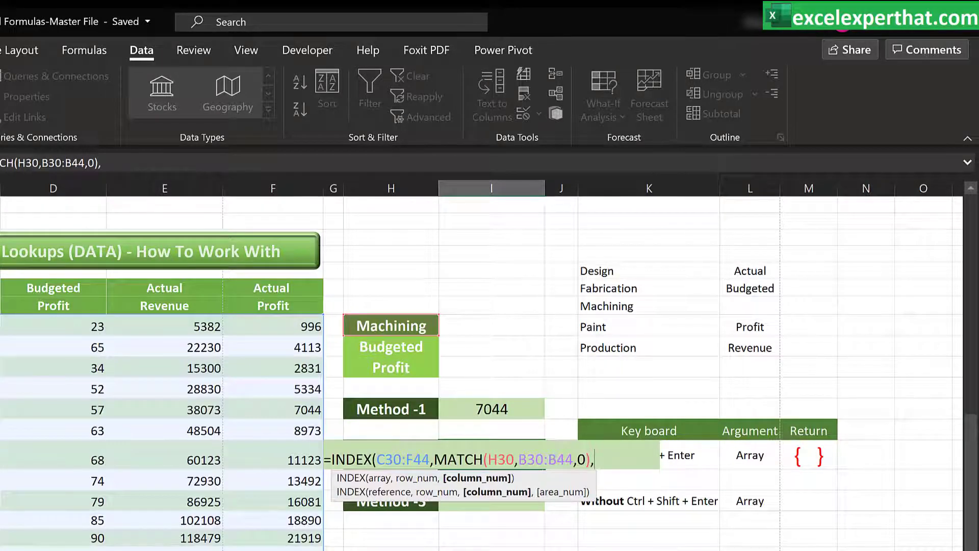
pyautogui.write('match')
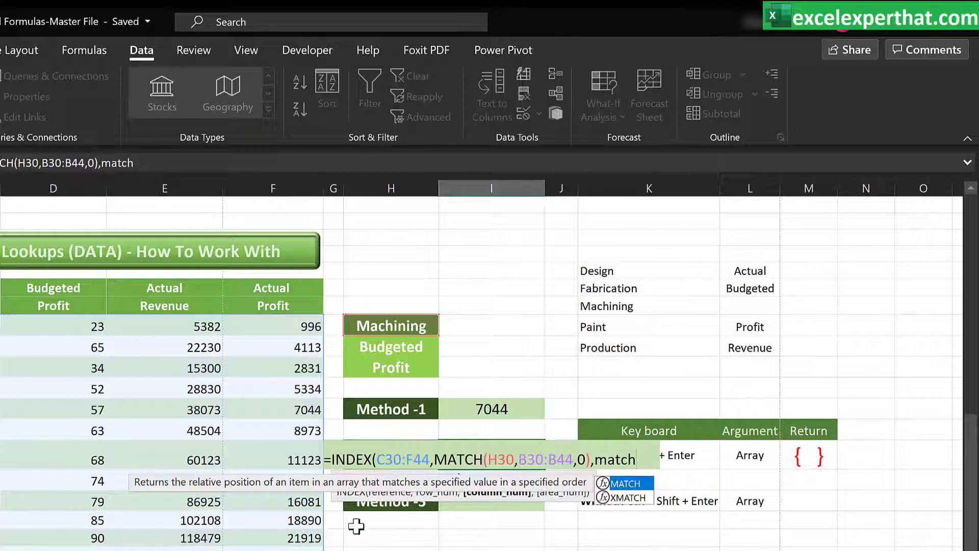
# Start a second MATCH for the column number using H31&H32 as the combined lookup value
pyautogui.doubleClick(625, 483)
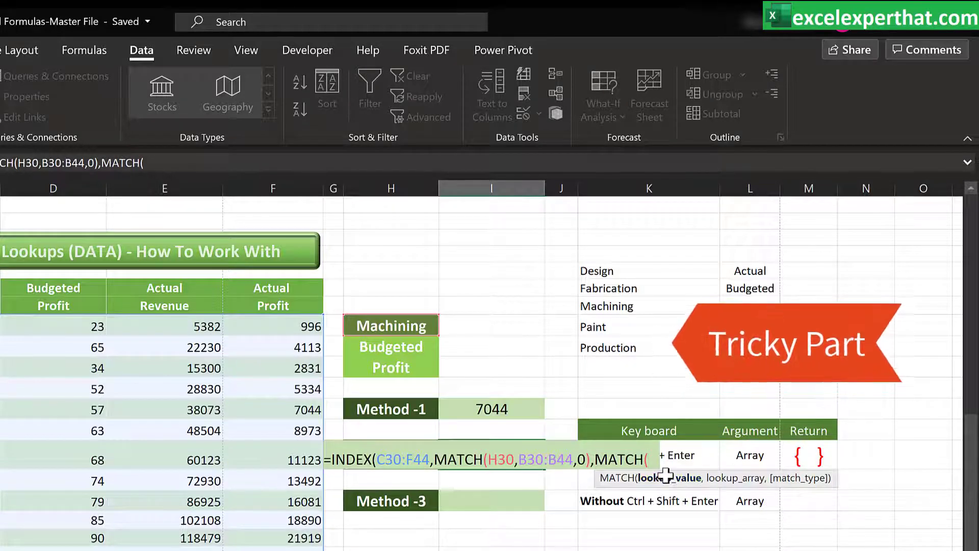
pyautogui.click(407, 346)
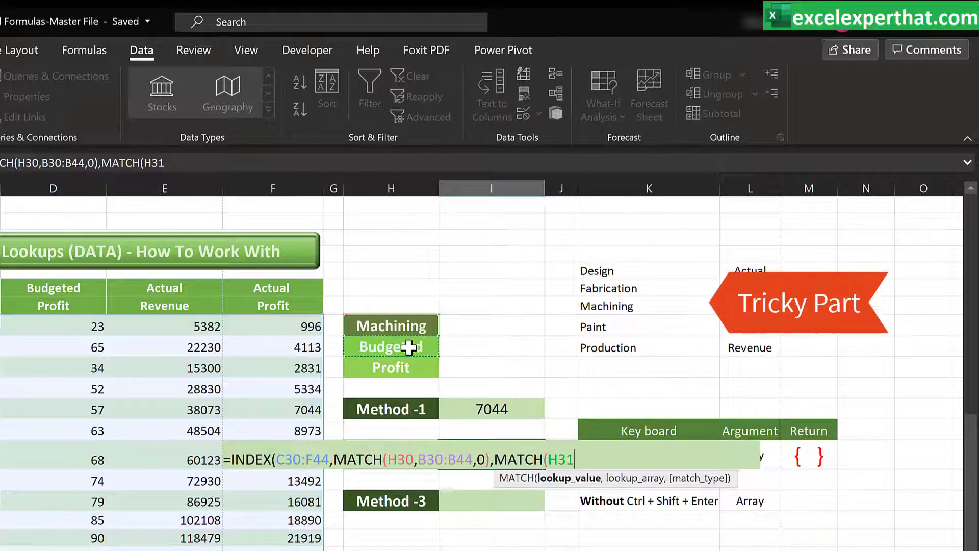
pyautogui.write('&')
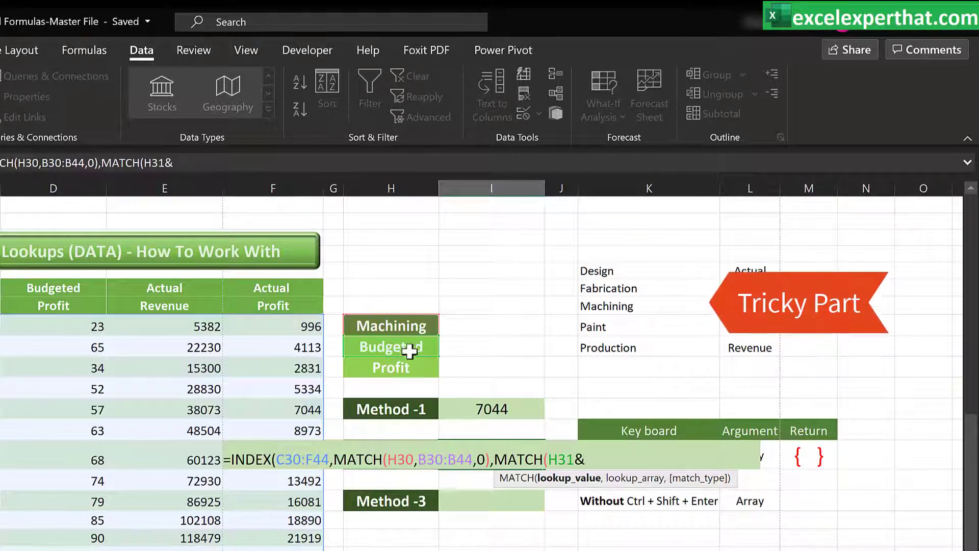
pyautogui.click(413, 371)
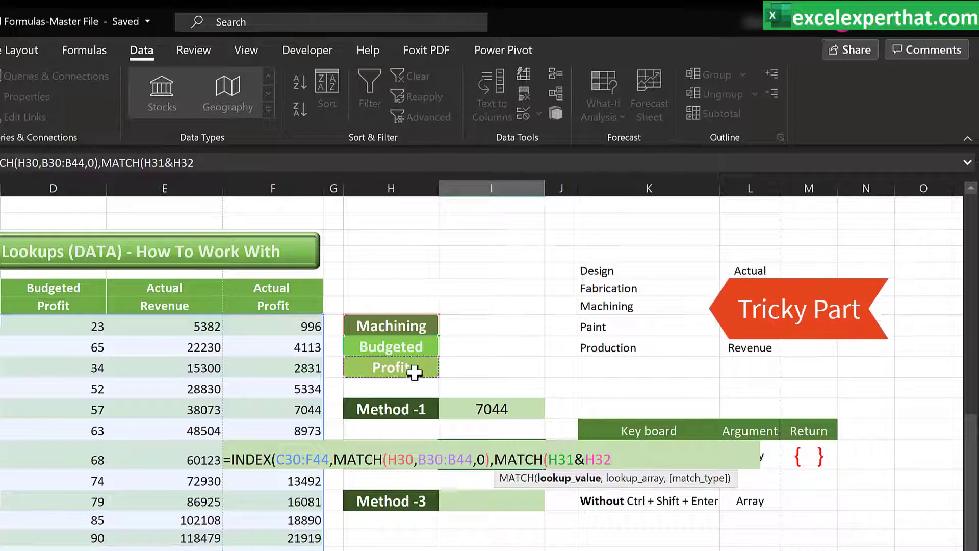
pyautogui.write(',')
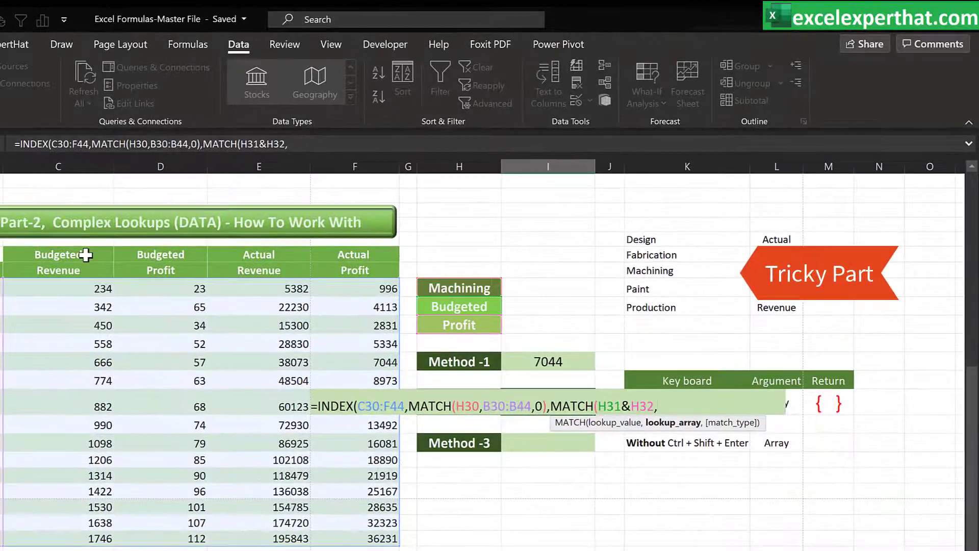
# Set the lookup array to C28:F28&C29:F29 with exact match 0, close the formula and enter it as an array formula
pyautogui.moveTo(20, 270); pyautogui.dragTo(297, 264)
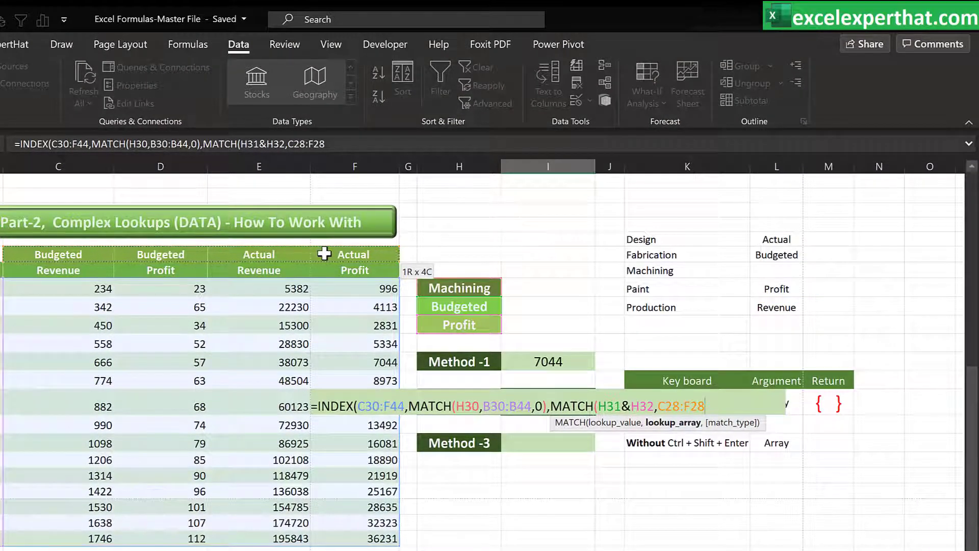
pyautogui.write('&')
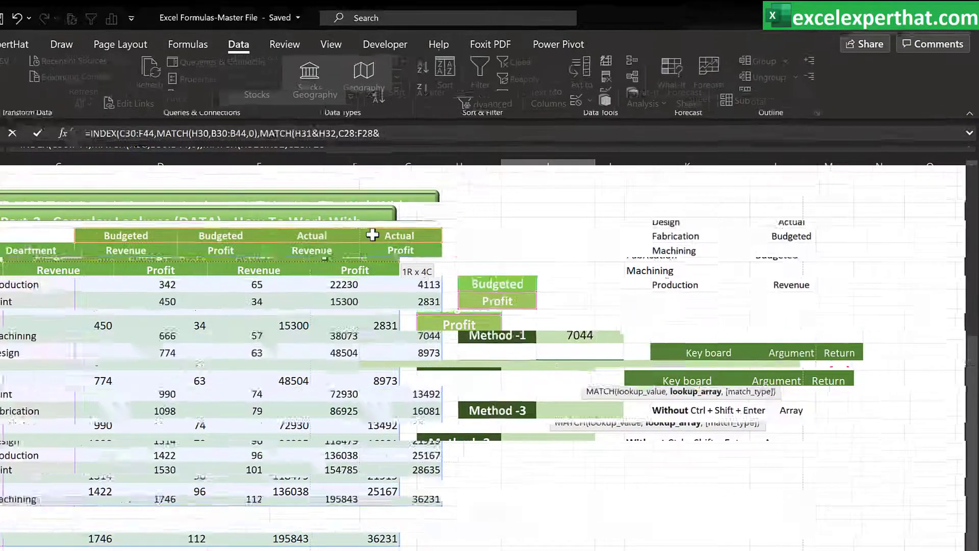
pyautogui.moveTo(111, 268); pyautogui.dragTo(350, 267)
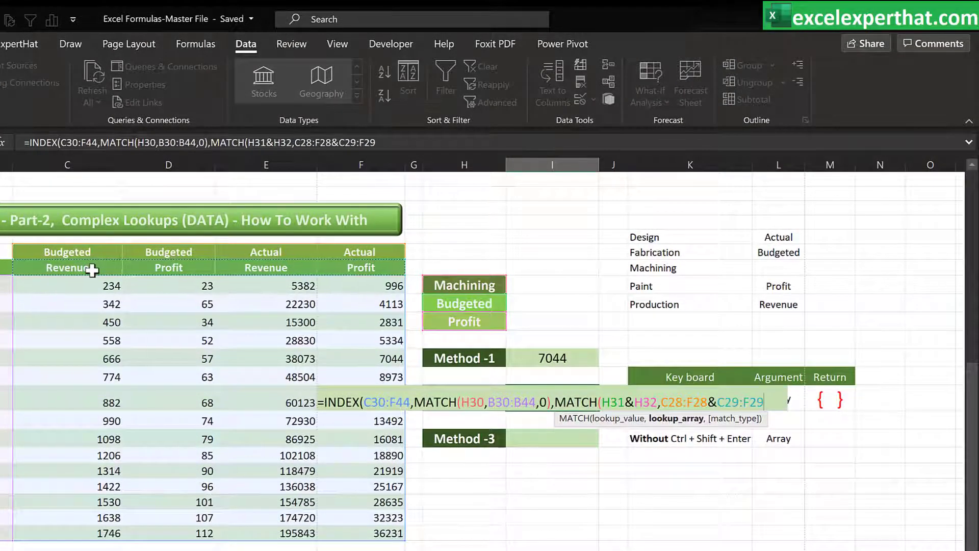
pyautogui.write(',')
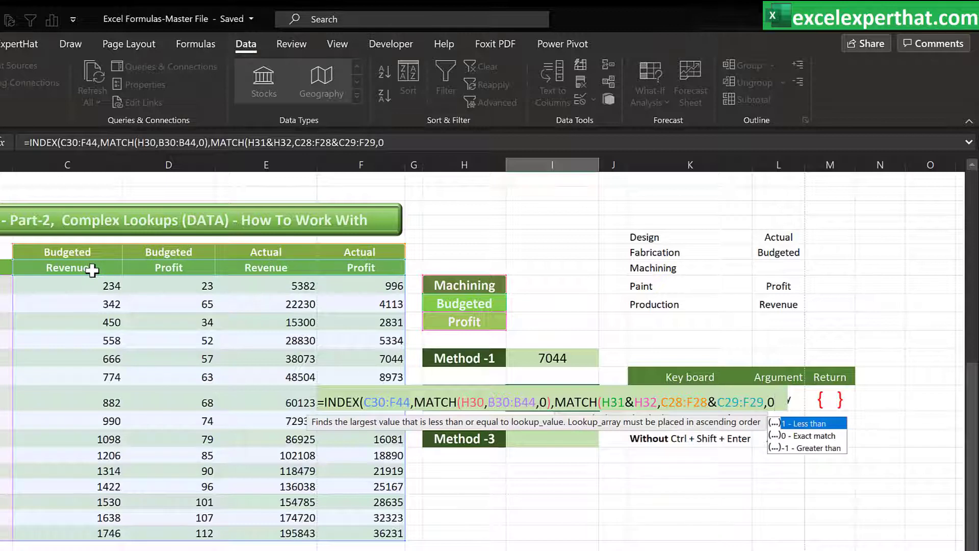
pyautogui.write('0)')
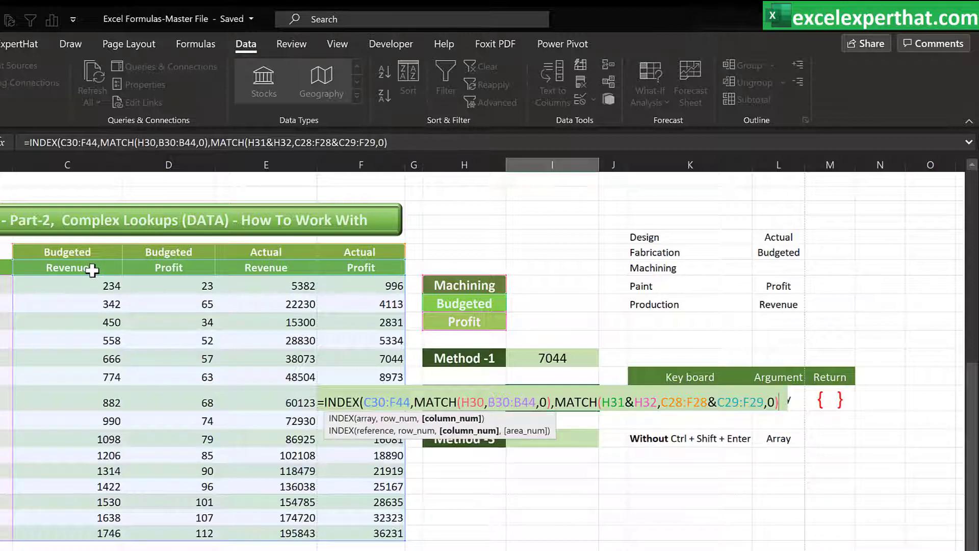
pyautogui.write(')')
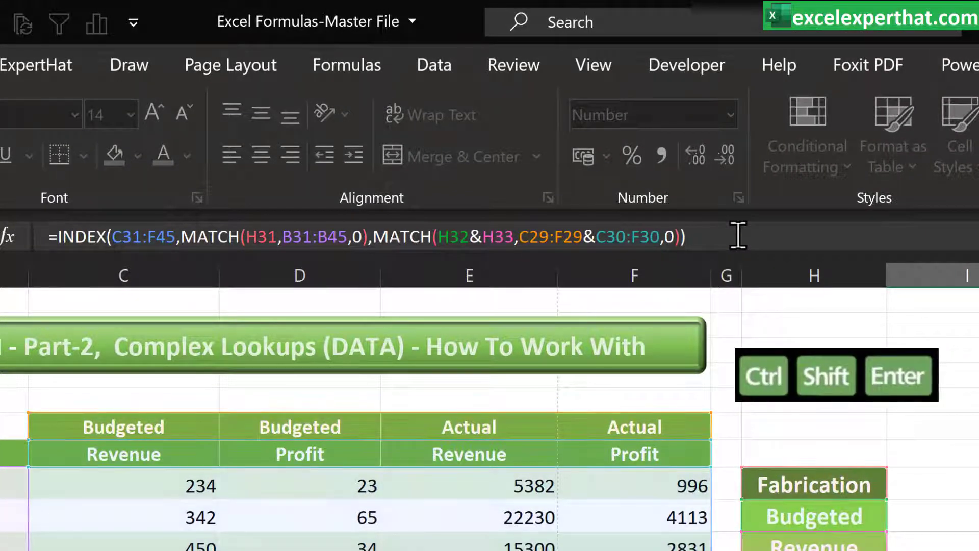
pyautogui.hotkey('ctrl', 'shift', 'Return')
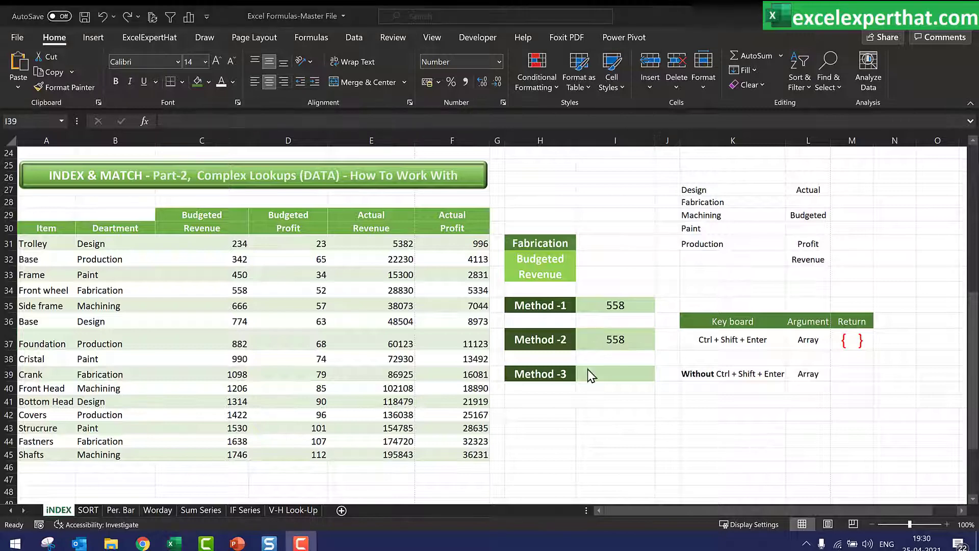
# Start an INDEX formula in the Method -3 cell with C31:F45 as the array
pyautogui.click(613, 373)
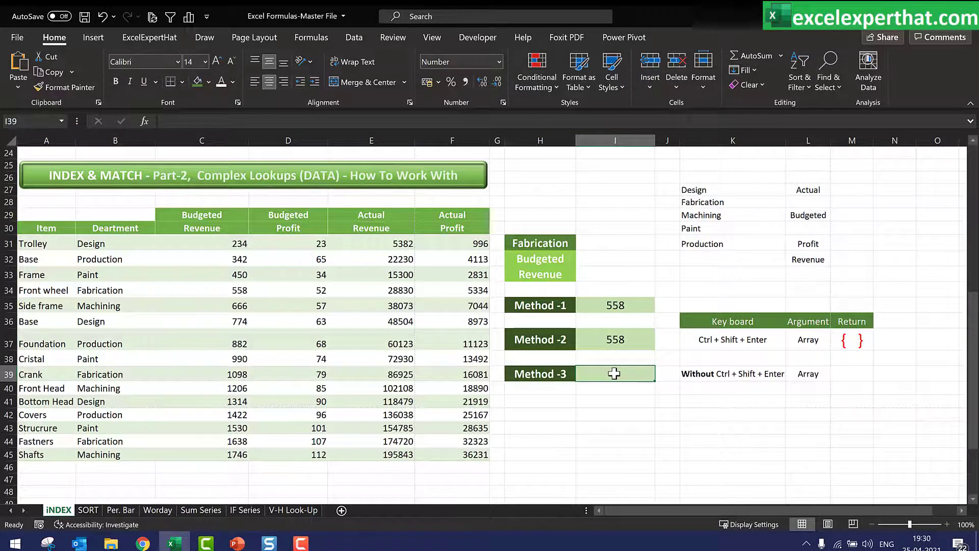
pyautogui.write('=index')
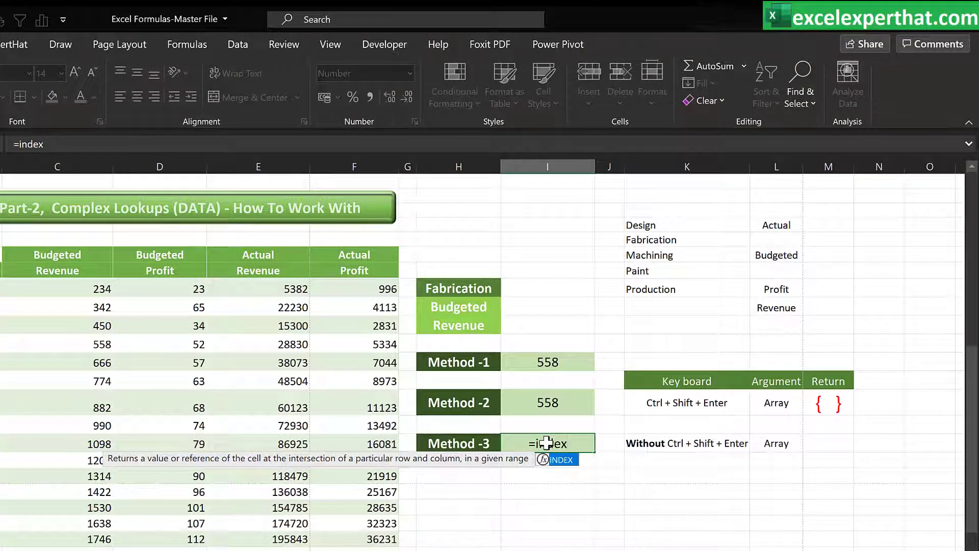
pyautogui.doubleClick(562, 460)
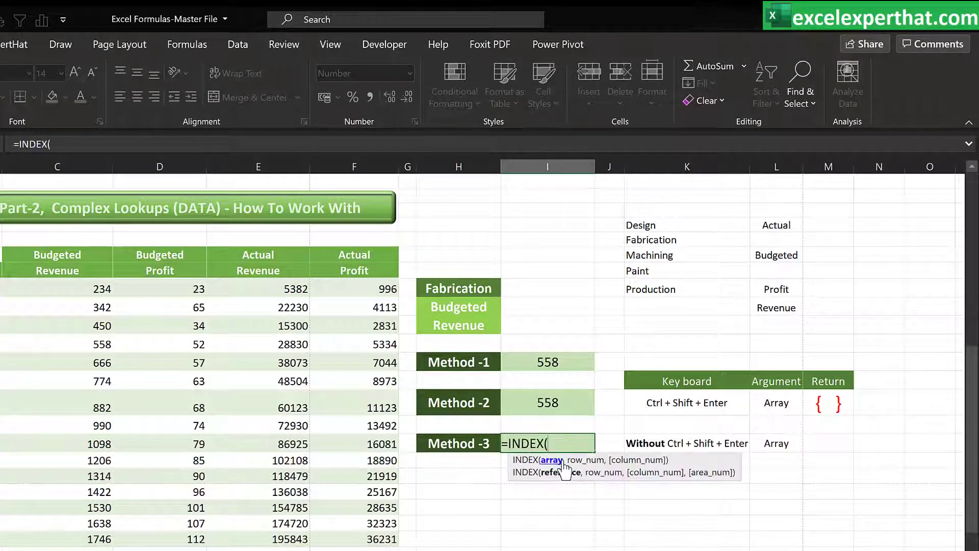
pyautogui.moveTo(97, 289); pyautogui.dragTo(379, 516)
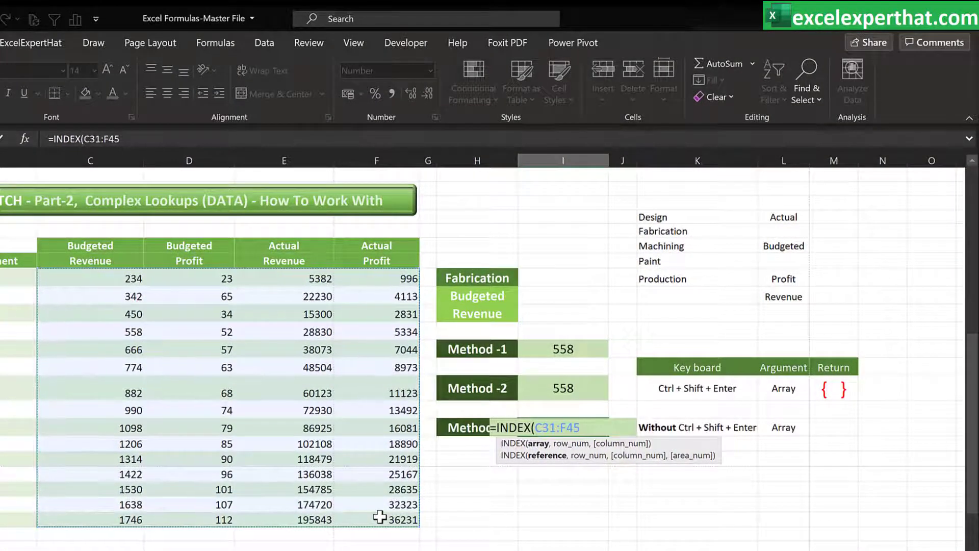
# Add MATCH(H31,B31:B45,0) as the row number of the Method -3 INDEX formula
pyautogui.write(',ma')
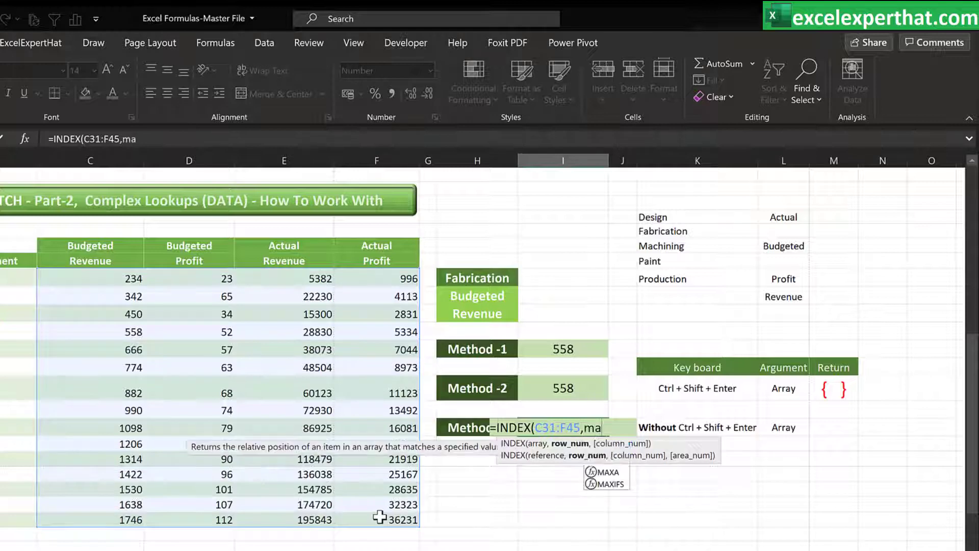
pyautogui.write('tch')
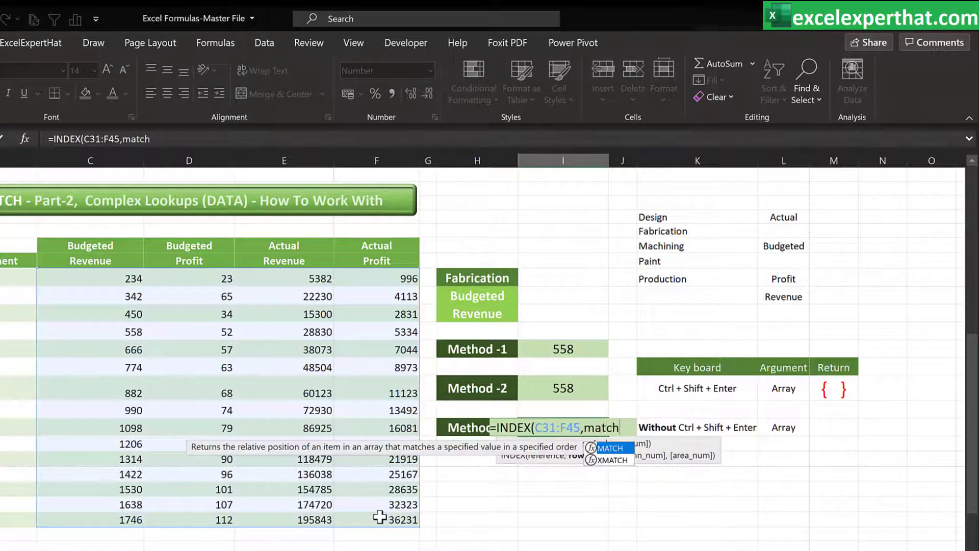
pyautogui.doubleClick(617, 448)
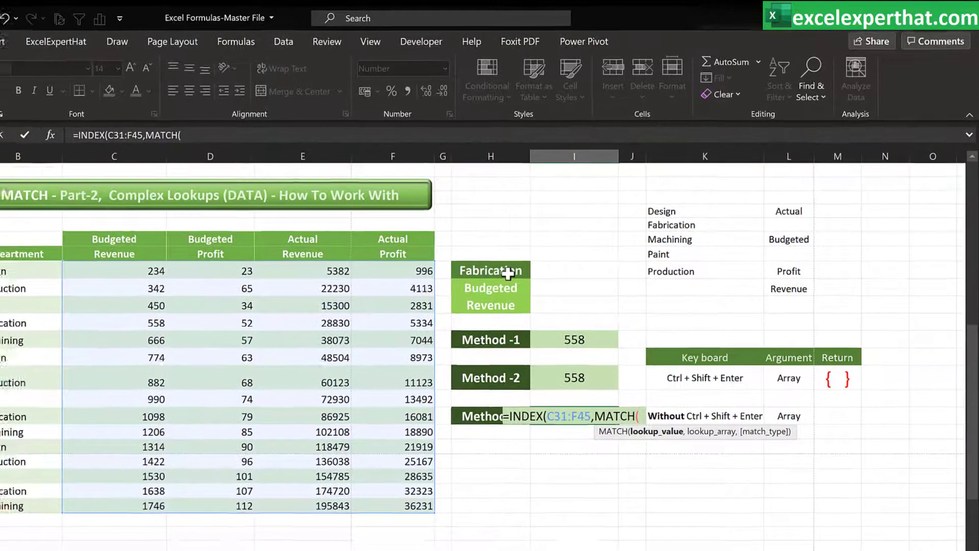
pyautogui.click(494, 280)
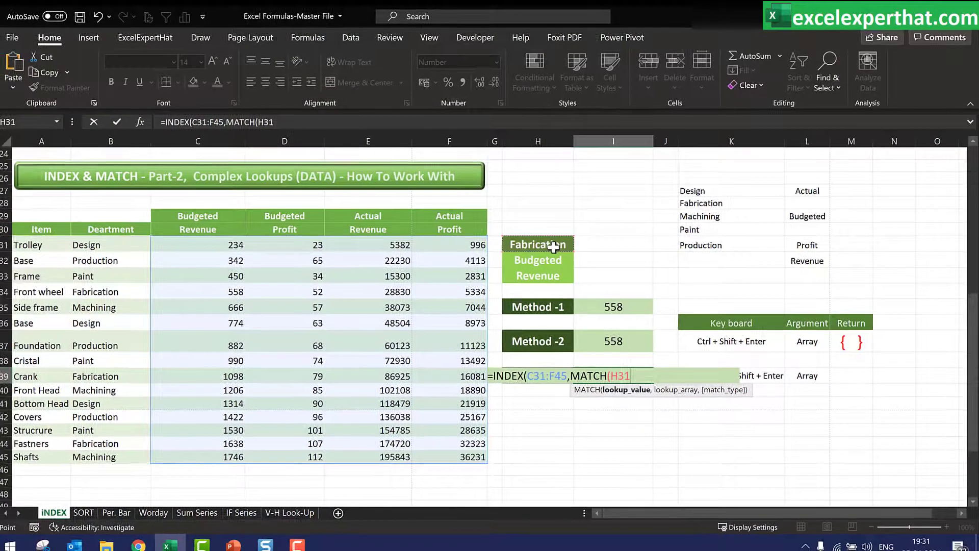
pyautogui.write(',')
pyautogui.moveTo(115, 245); pyautogui.dragTo(108, 457)
pyautogui.write(',')
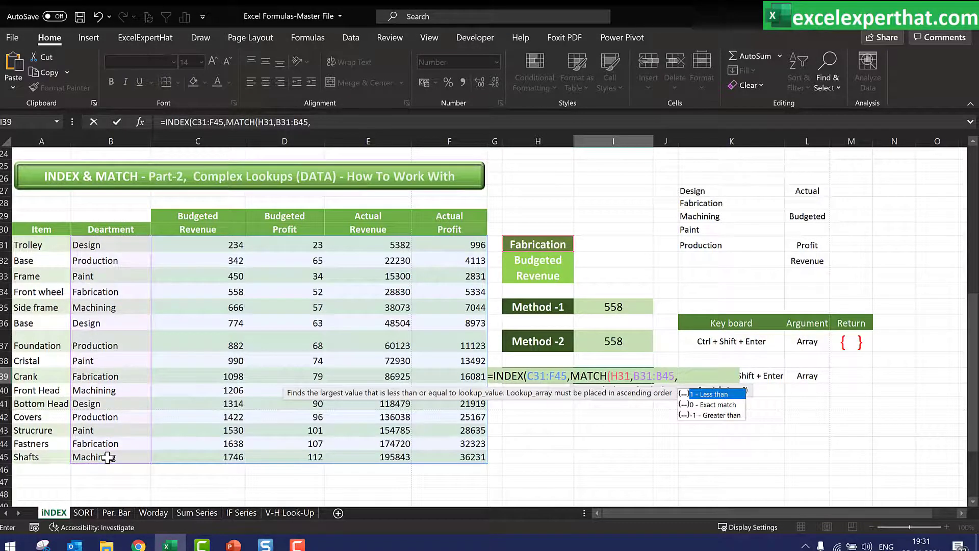
pyautogui.write('0)')
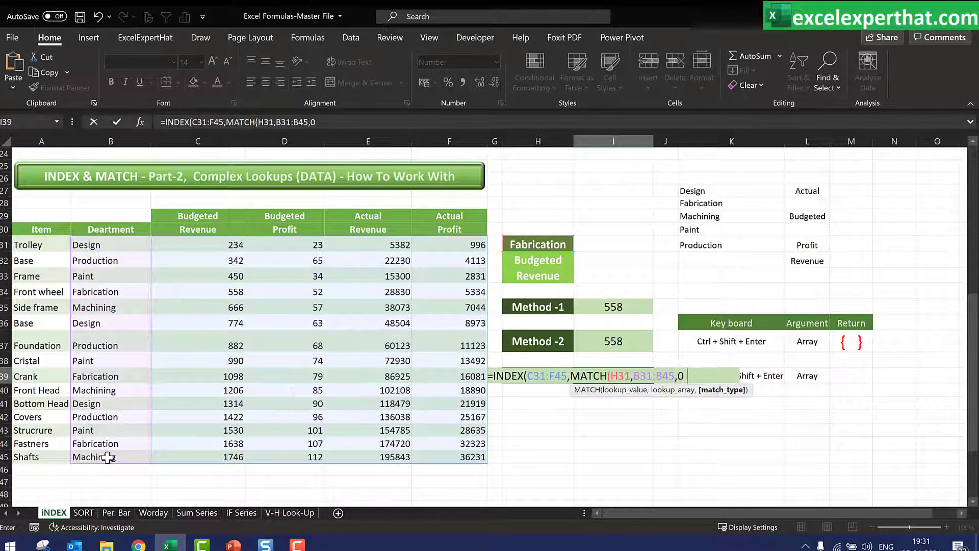
pyautogui.write(',ma')
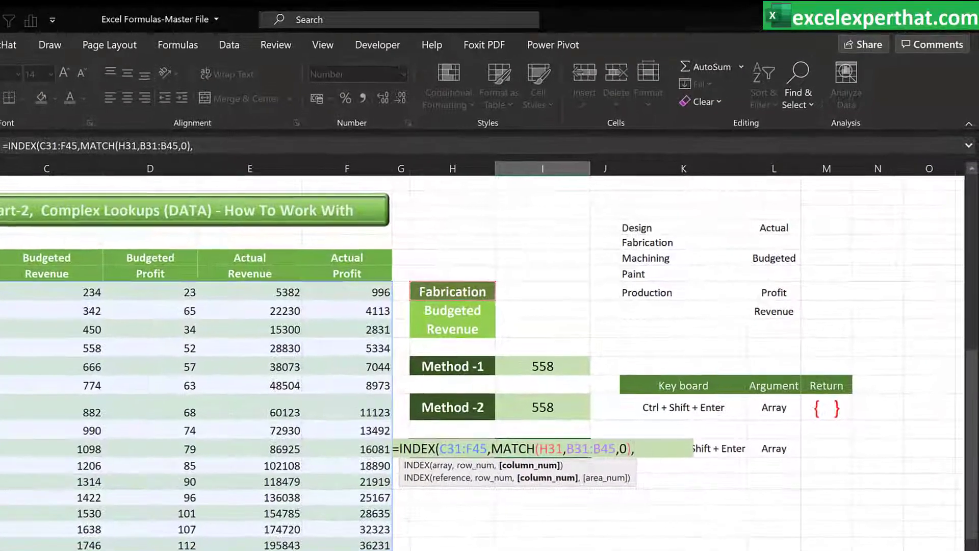
pyautogui.write('tch')
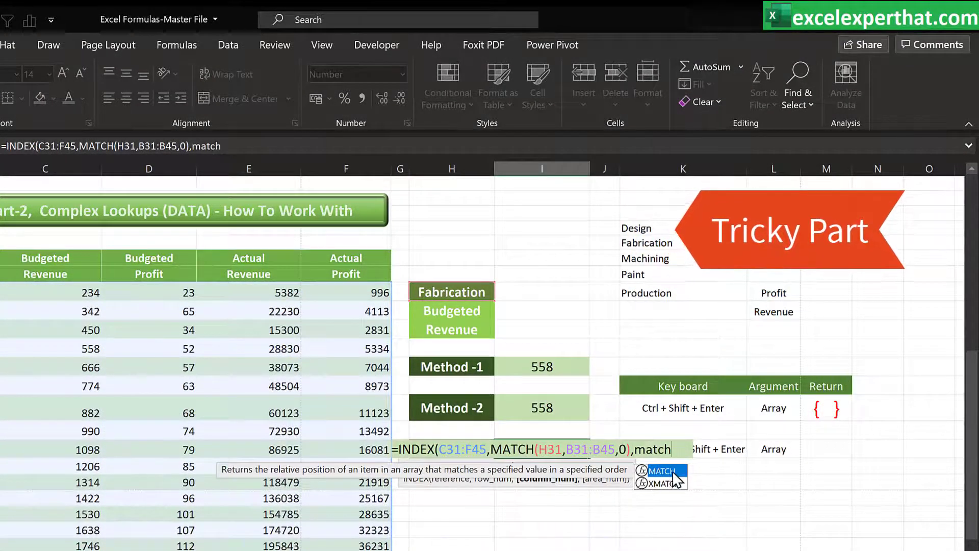
# Add a second MATCH to the Method -3 formula using H32&H33 as the combined lookup value
pyautogui.doubleClick(661, 470)
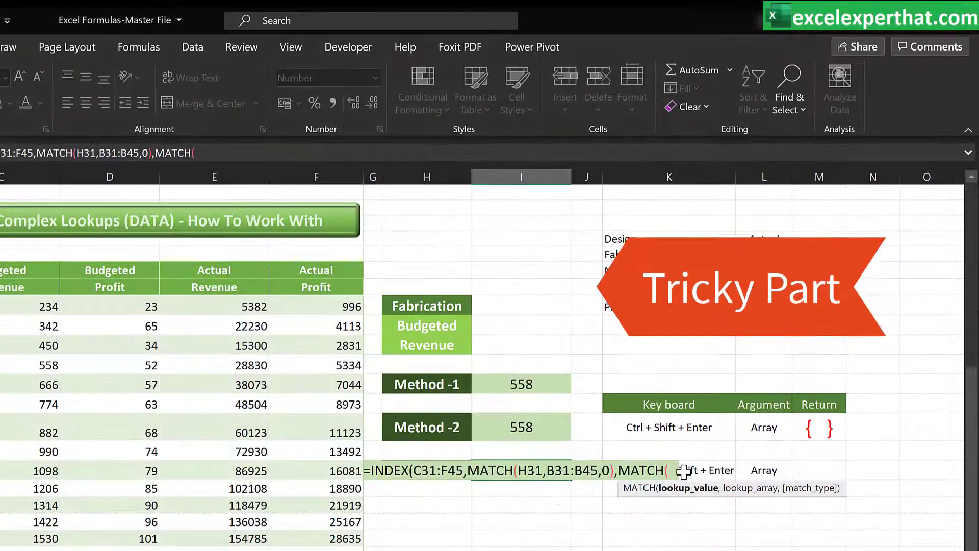
pyautogui.click(426, 327)
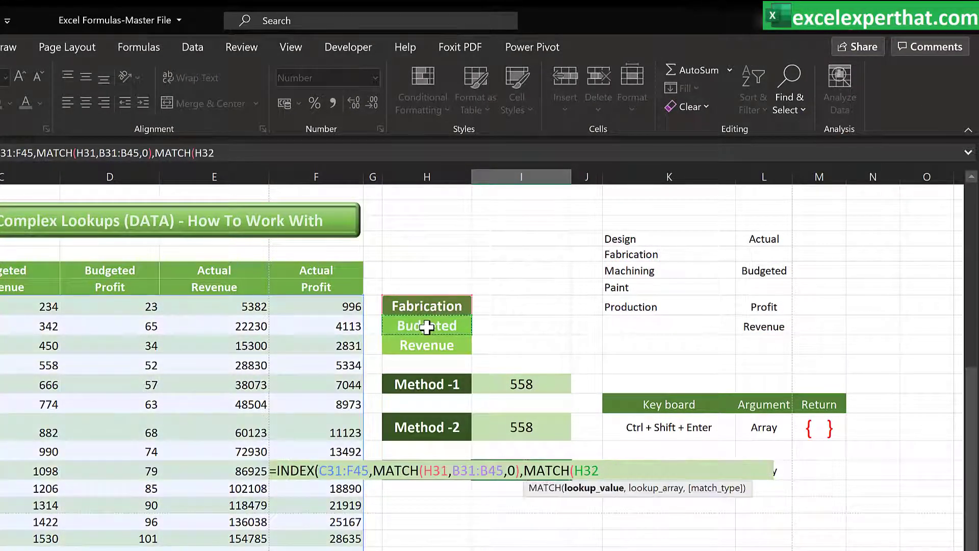
pyautogui.write('&')
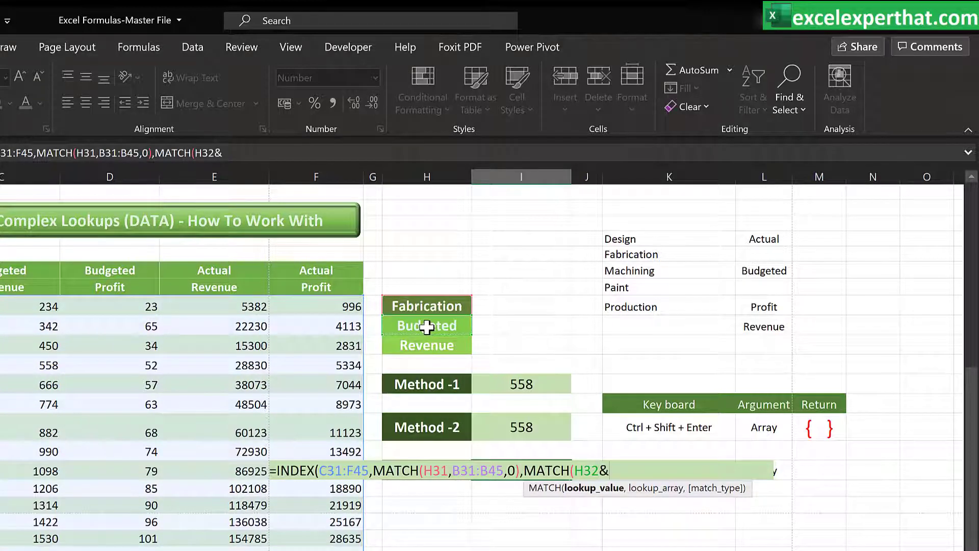
pyautogui.click(424, 347)
pyautogui.write(',')
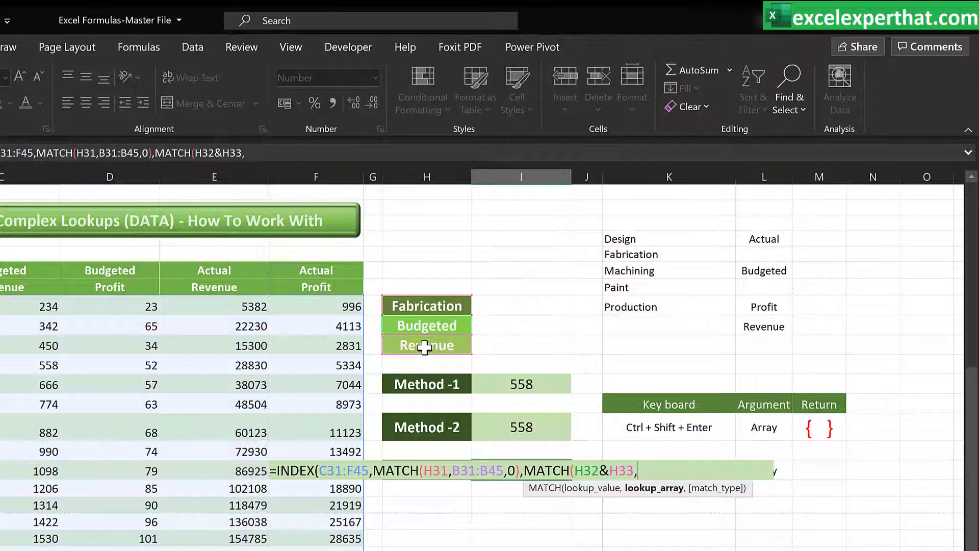
pyautogui.write('index')
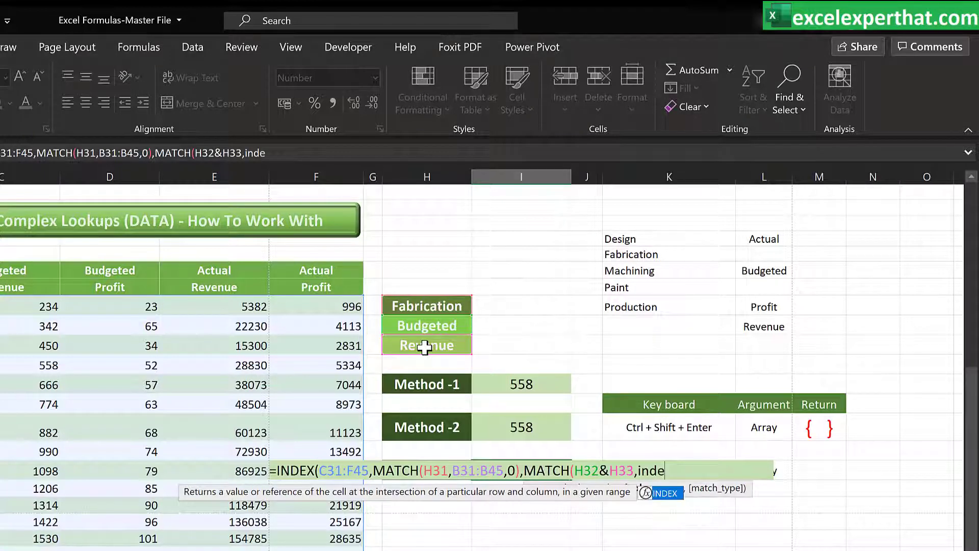
# Nest INDEX(C29:F29&C30:F30,0) as that MATCH's lookup array
pyautogui.doubleClick(664, 493)
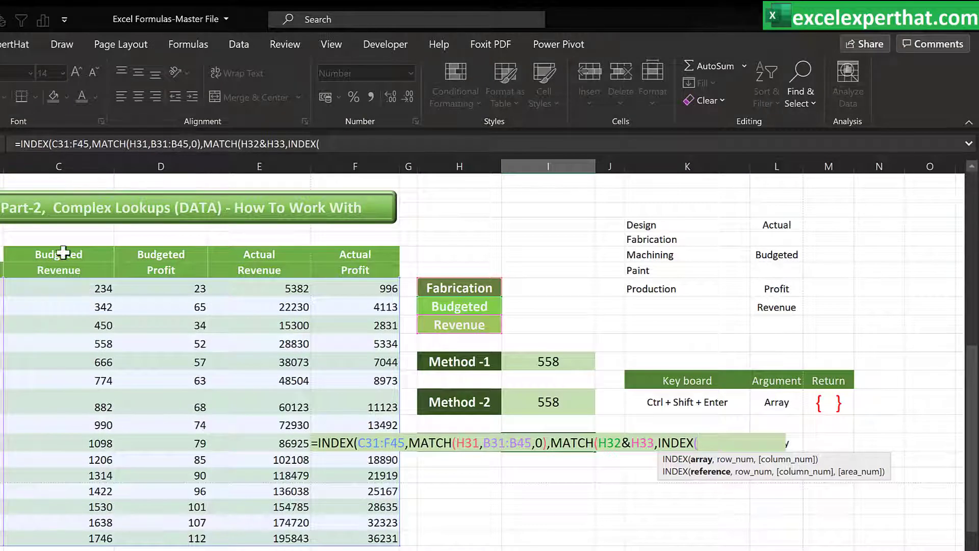
pyautogui.moveTo(63, 252); pyautogui.dragTo(346, 256)
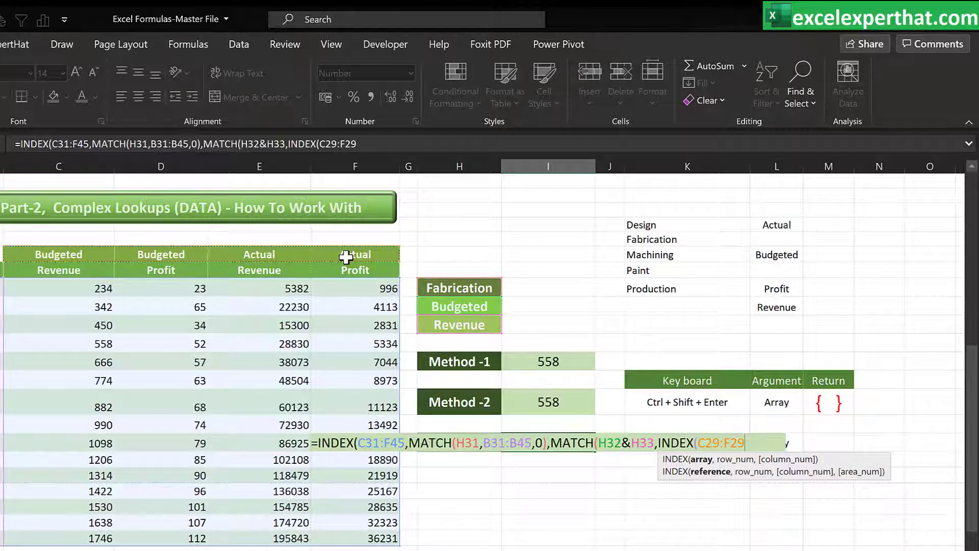
pyautogui.write('&')
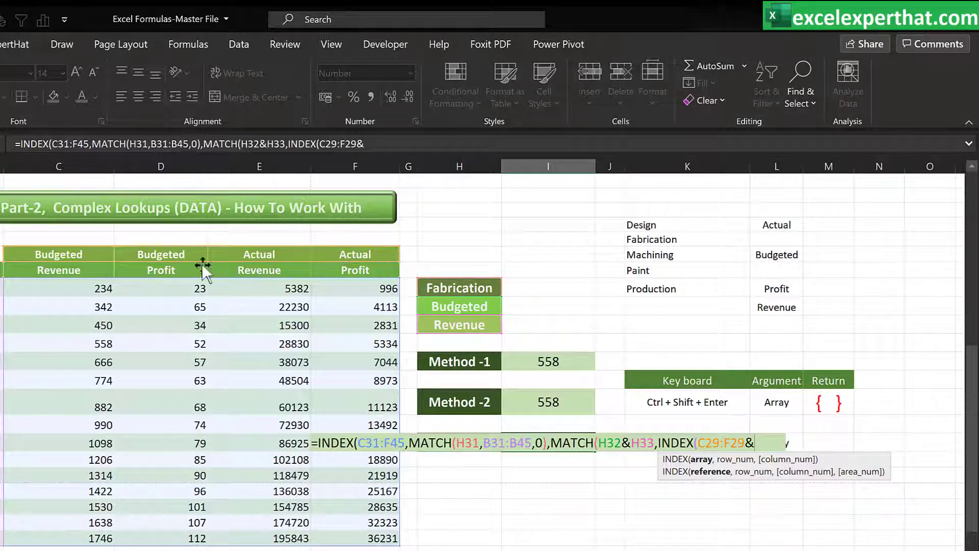
pyautogui.moveTo(66, 271); pyautogui.dragTo(352, 272)
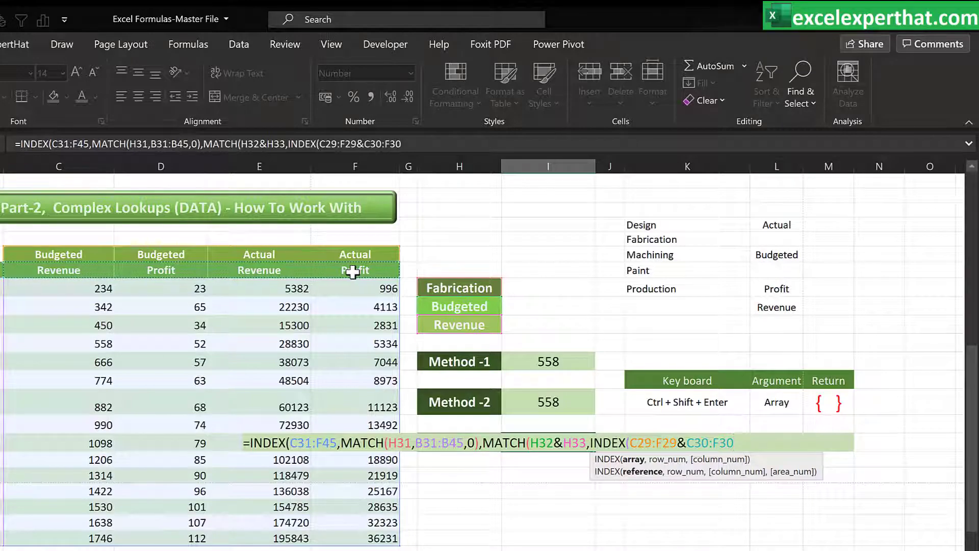
pyautogui.write(',')
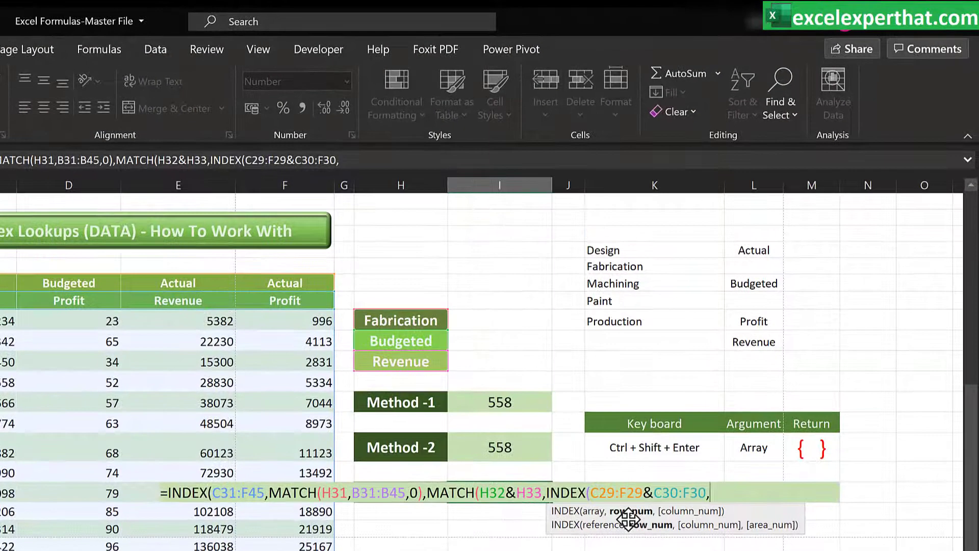
pyautogui.write('0)')
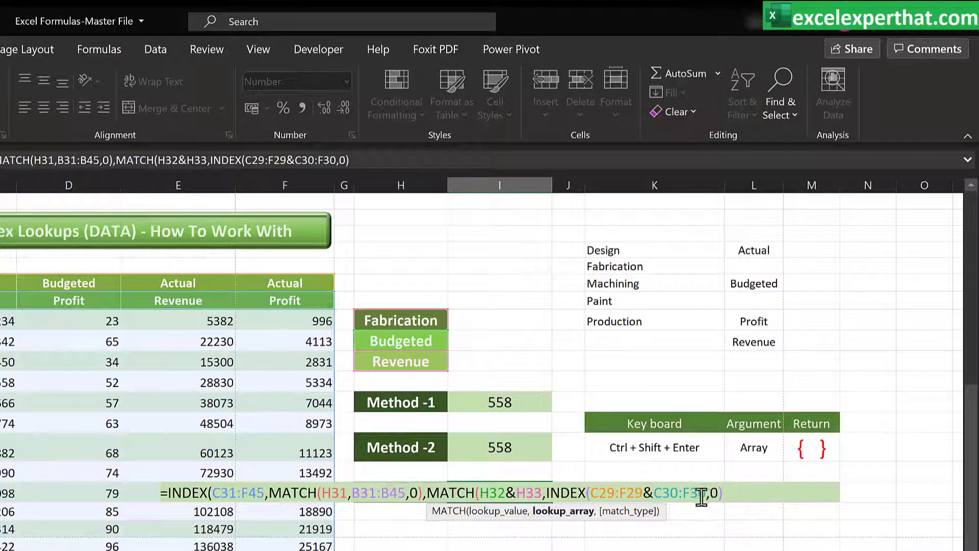
# Set the second MATCH's match type to 0 exact match and close it
pyautogui.click(559, 511)
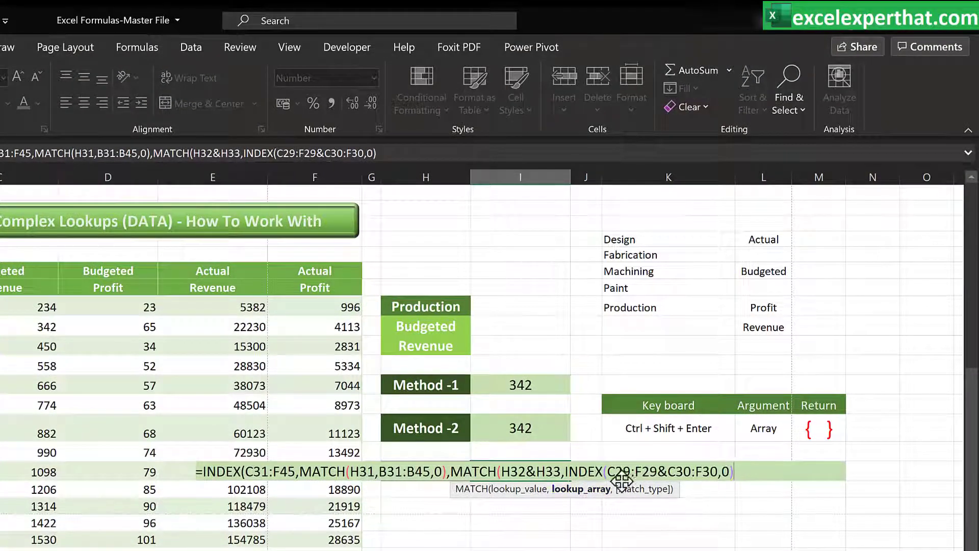
pyautogui.click(510, 490)
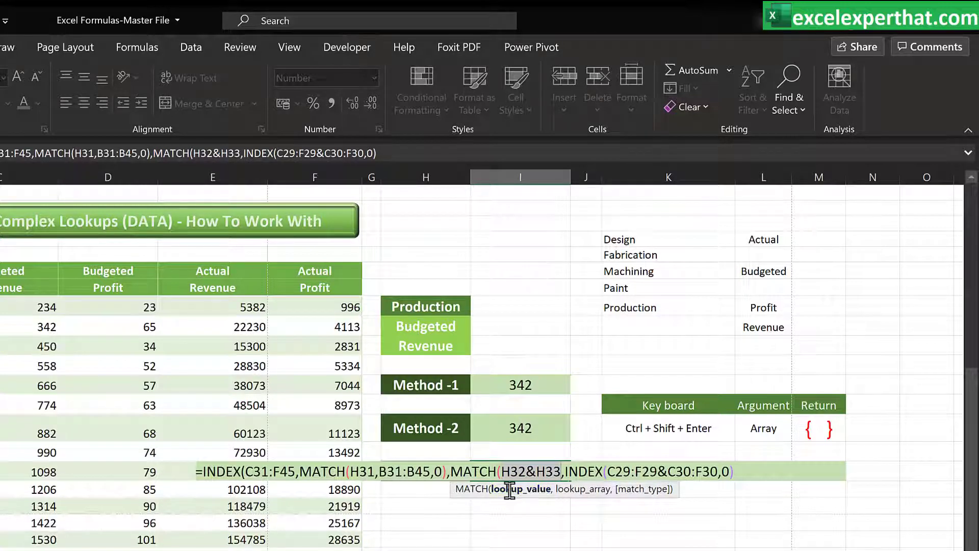
pyautogui.click(580, 490)
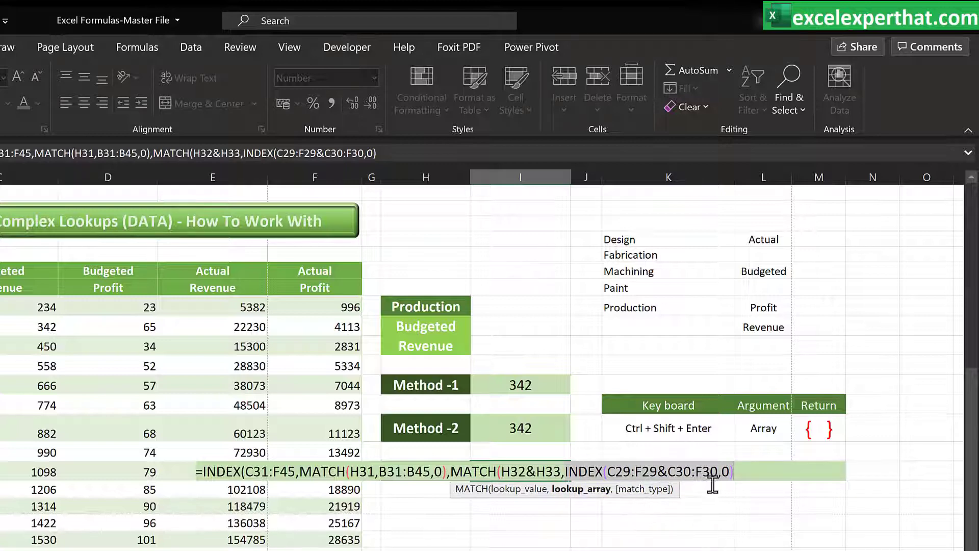
pyautogui.click(740, 473)
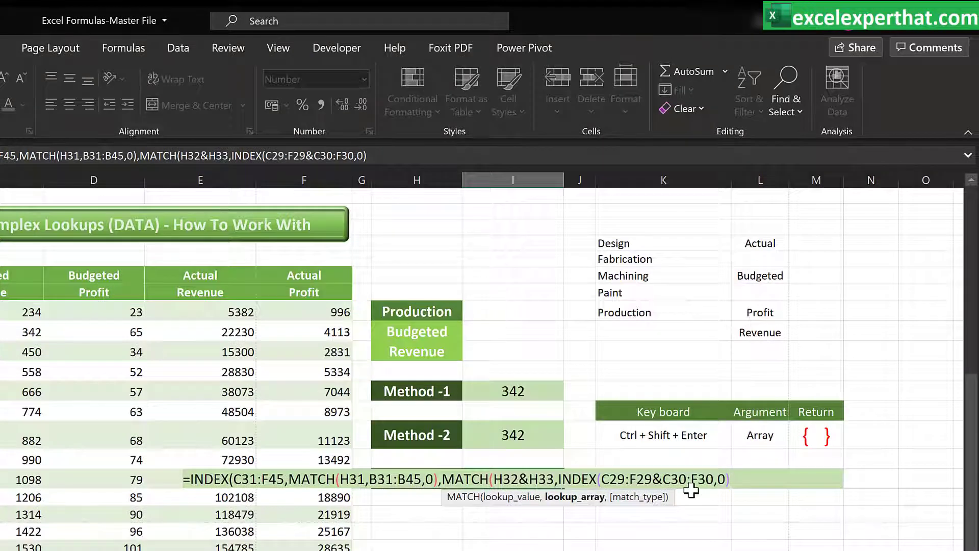
pyautogui.write(',')
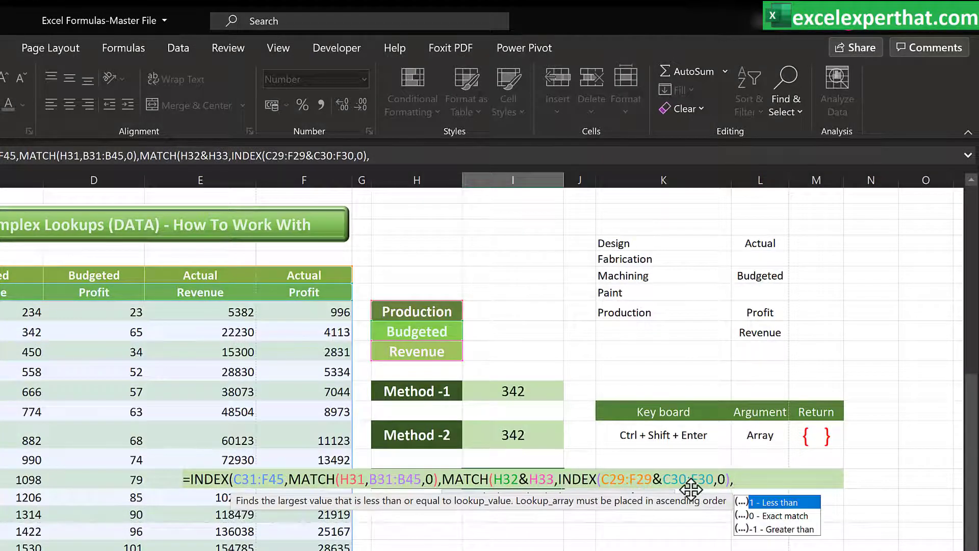
pyautogui.doubleClick(782, 516)
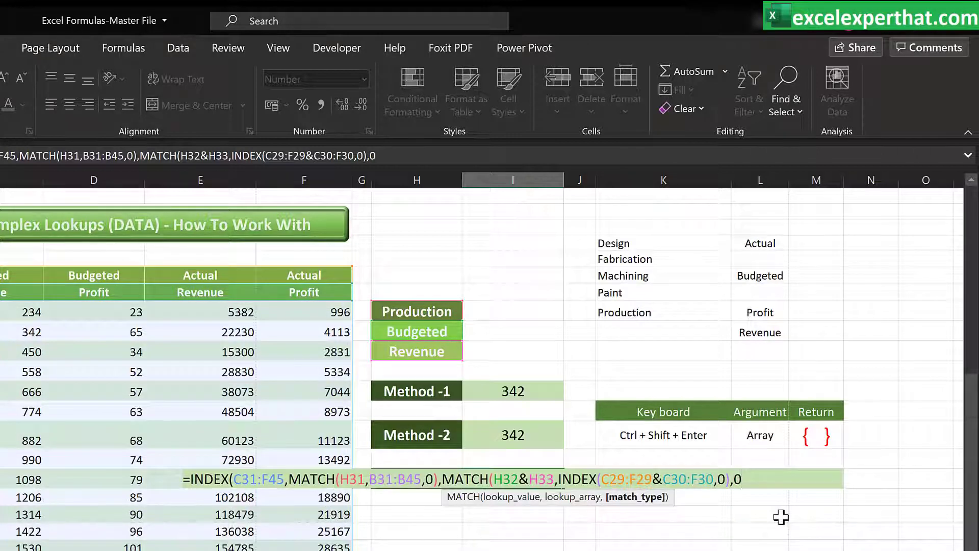
pyautogui.write(')')
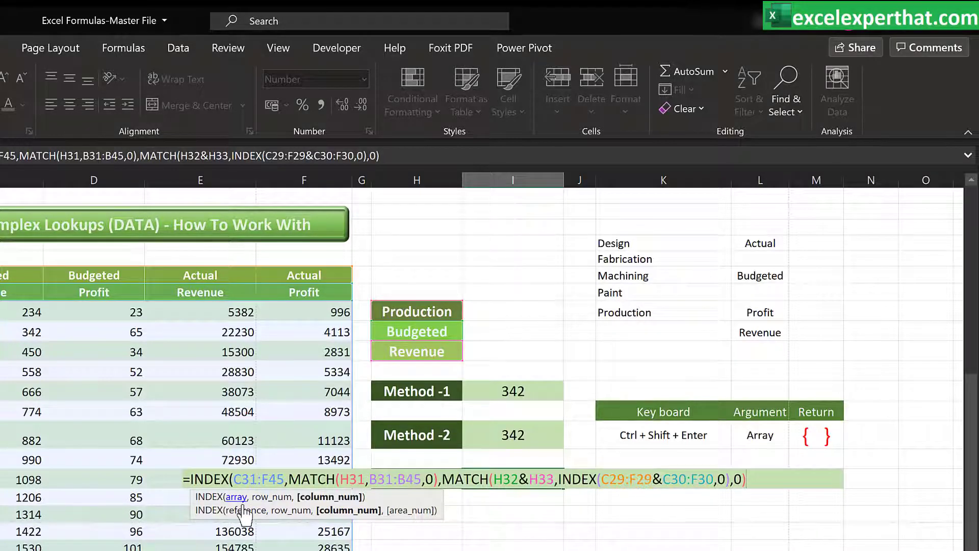
# Close the Method -3 INDEX formula and enter it as a normal formula without array entry
pyautogui.click(235, 496)
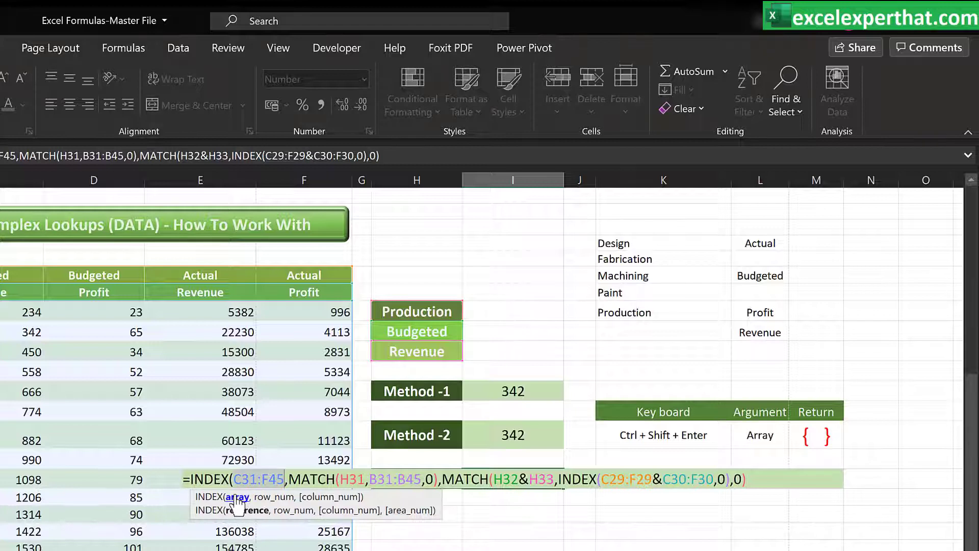
pyautogui.click(271, 497)
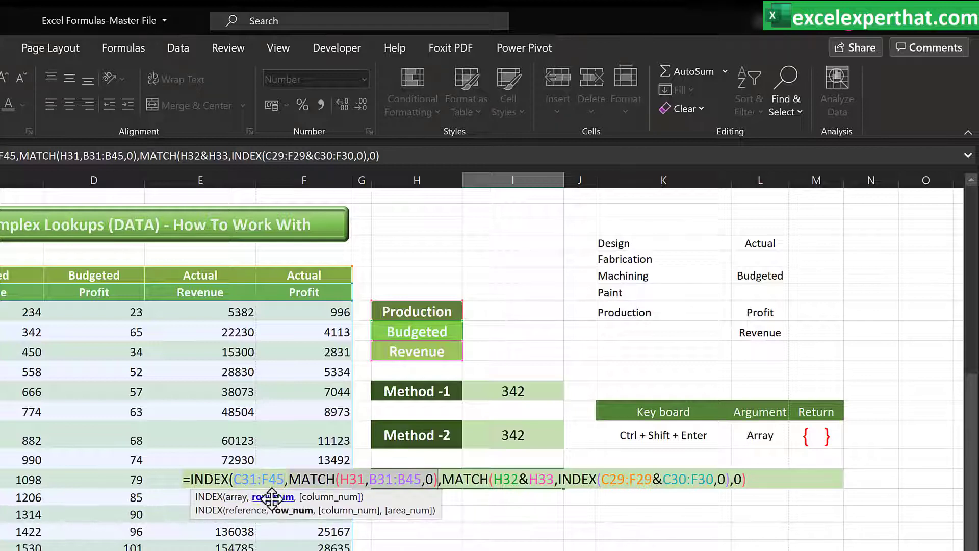
pyautogui.click(335, 498)
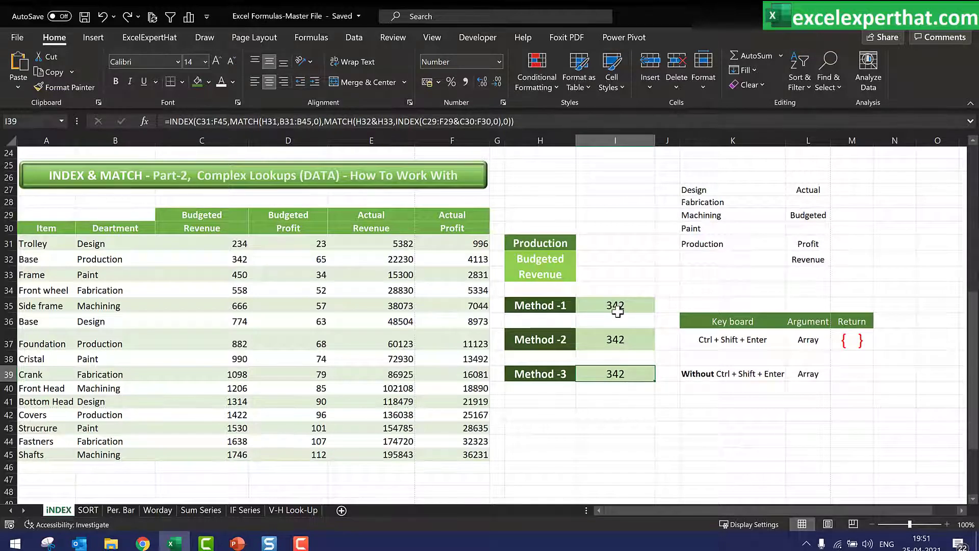
# Choose Design in the department dropdown
pyautogui.click(571, 246)
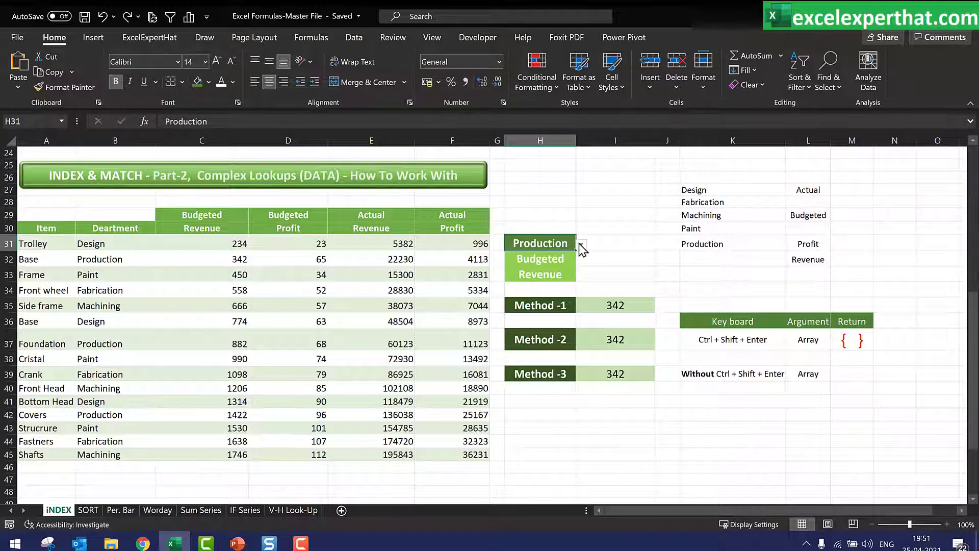
pyautogui.click(581, 245)
pyautogui.click(567, 259)
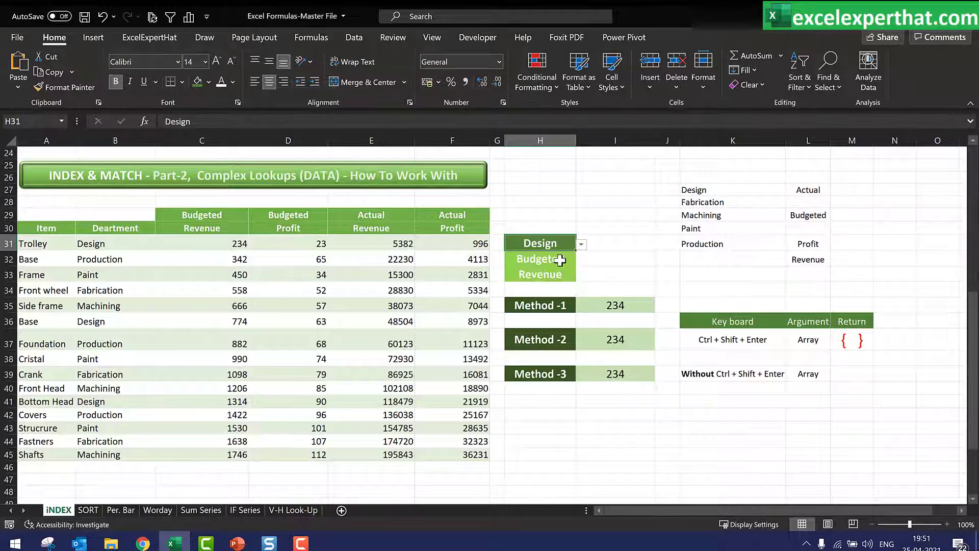
# Switch the budget/actual dropdown to Actual
pyautogui.click(555, 261)
pyautogui.click(581, 260)
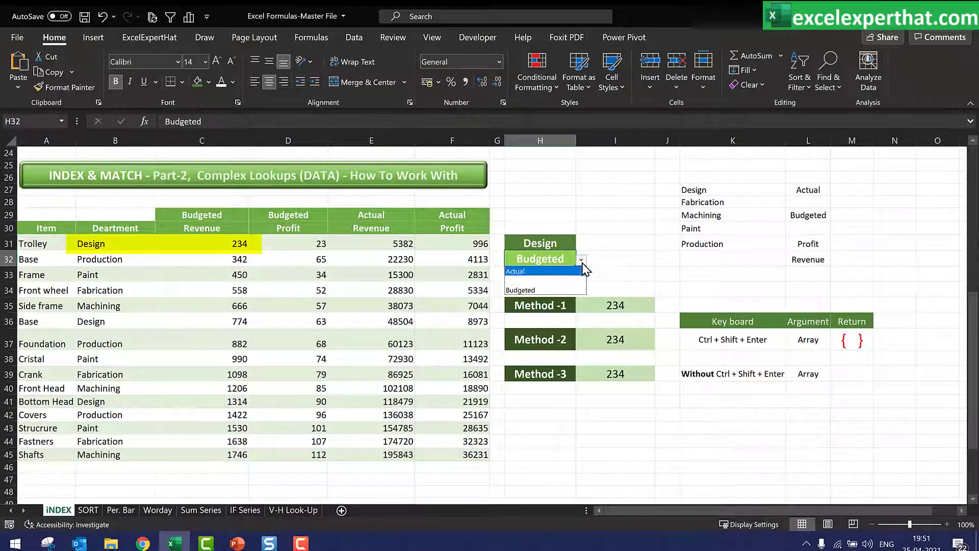
pyautogui.click(556, 287)
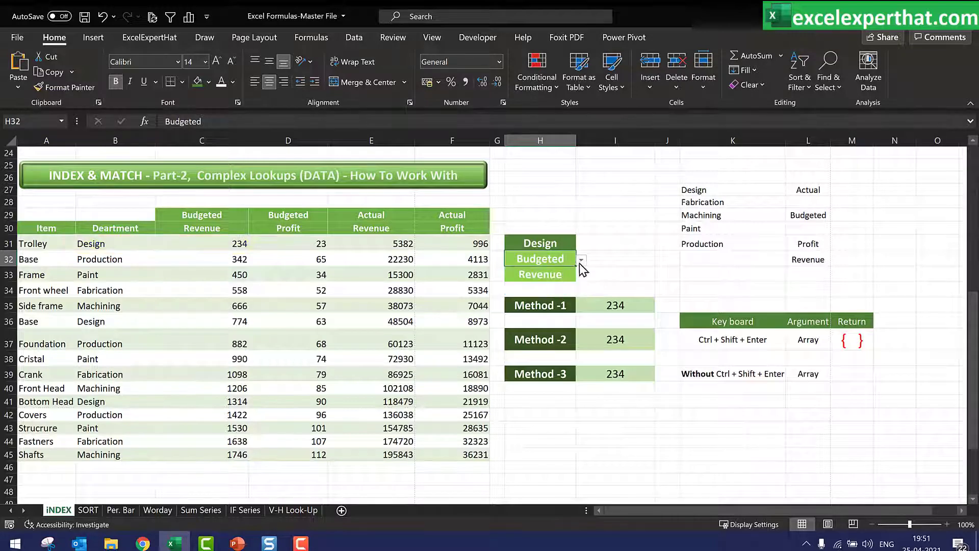
pyautogui.click(580, 261)
pyautogui.click(547, 273)
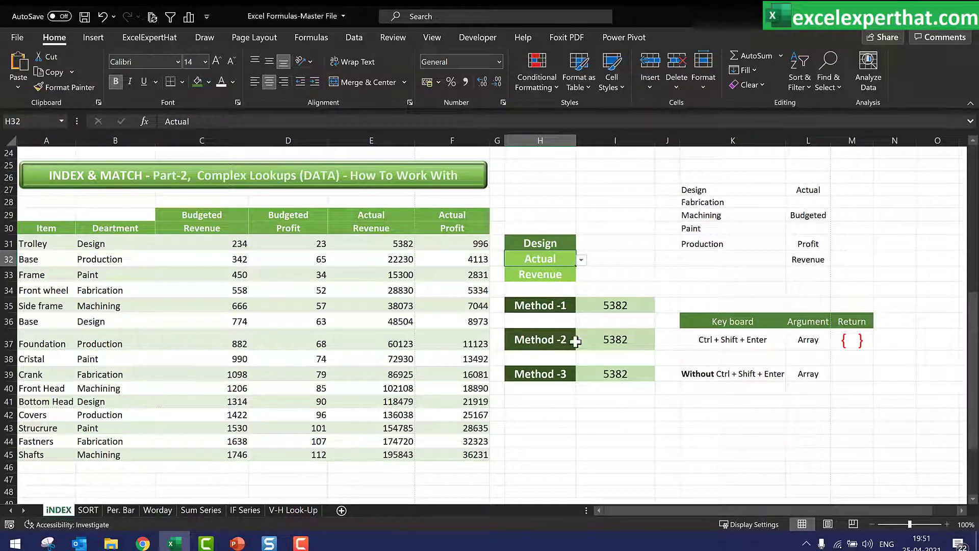
# Choose Profit in the revenue/profit dropdown
pyautogui.click(563, 275)
pyautogui.click(581, 275)
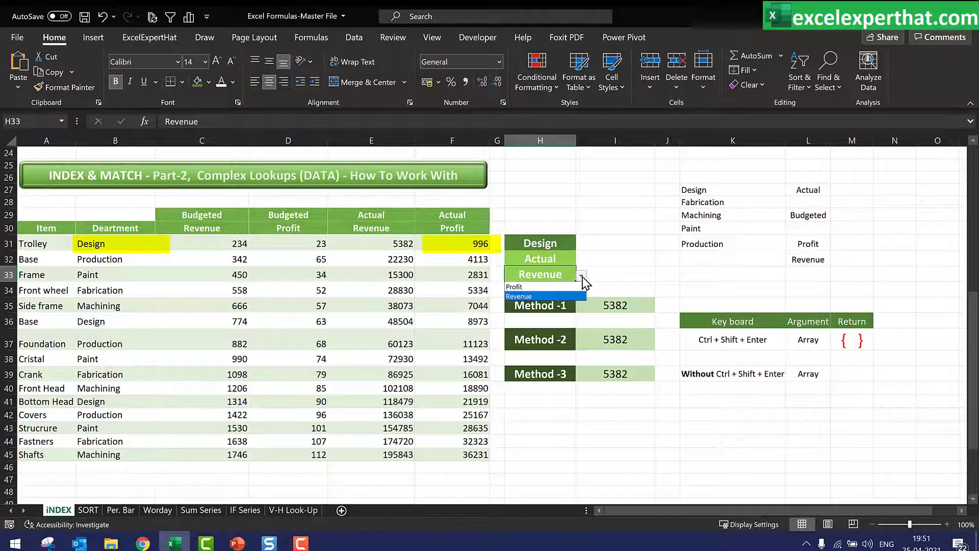
pyautogui.click(543, 287)
# Review the Method -1, Method -2 and Method -3 formulas in the formula bar
pyautogui.click(628, 430)
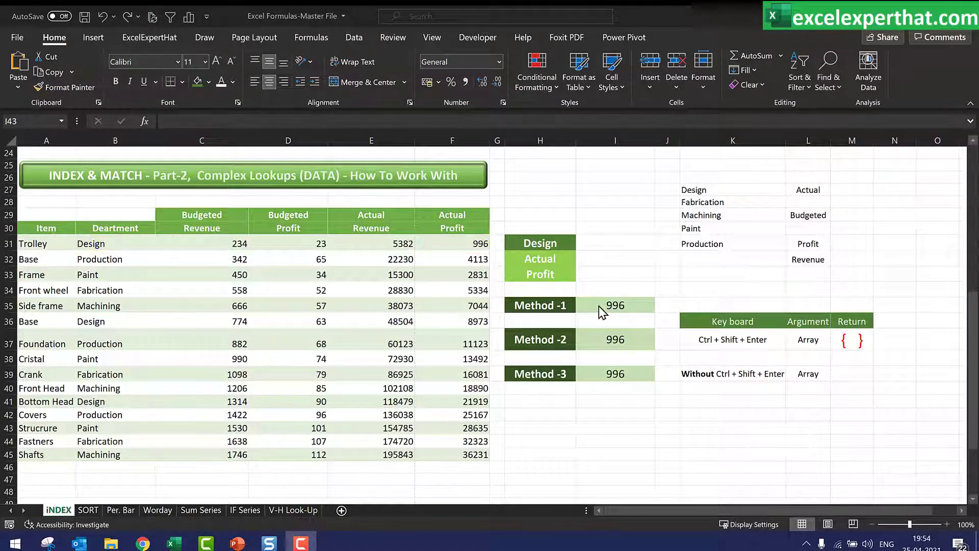
pyautogui.click(601, 305)
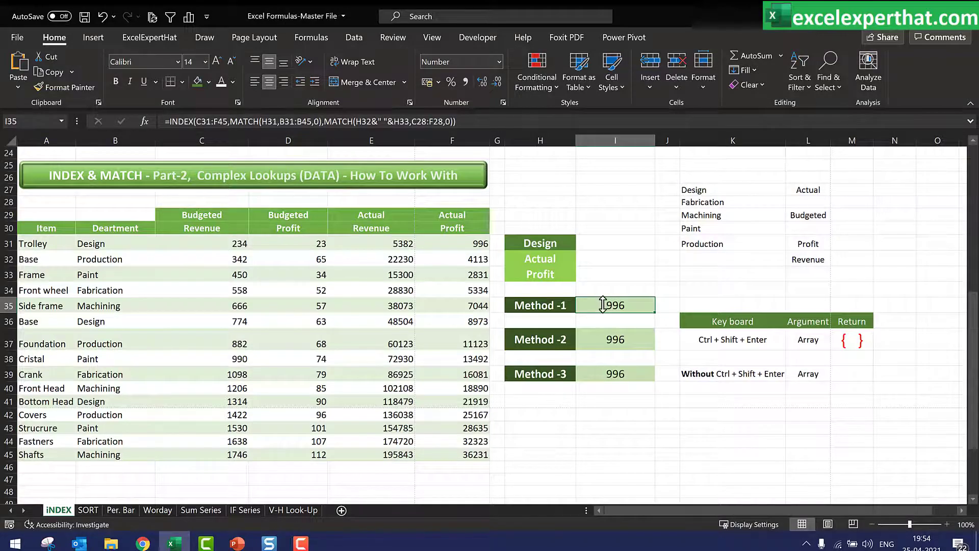
pyautogui.click(365, 121)
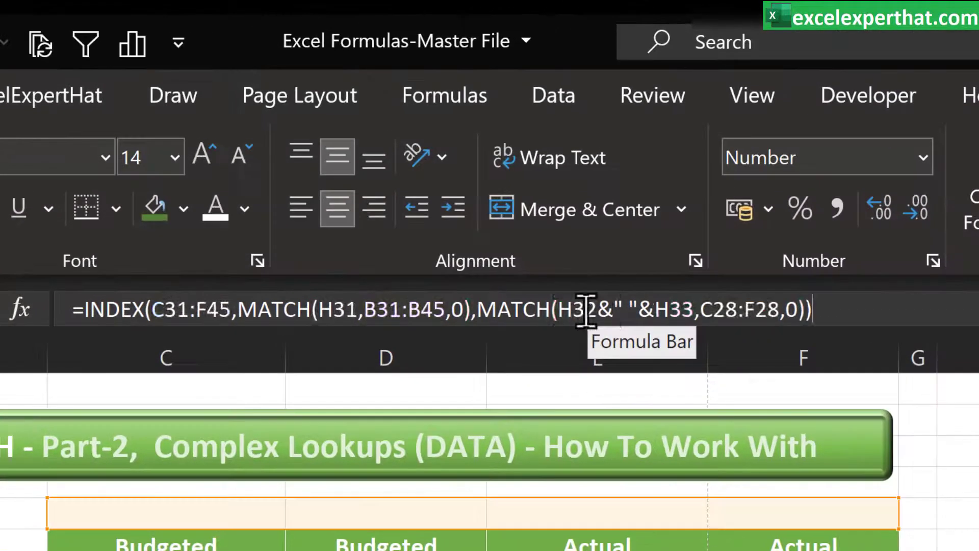
pyautogui.moveTo(586, 310); pyautogui.dragTo(681, 309)
pyautogui.click(681, 309)
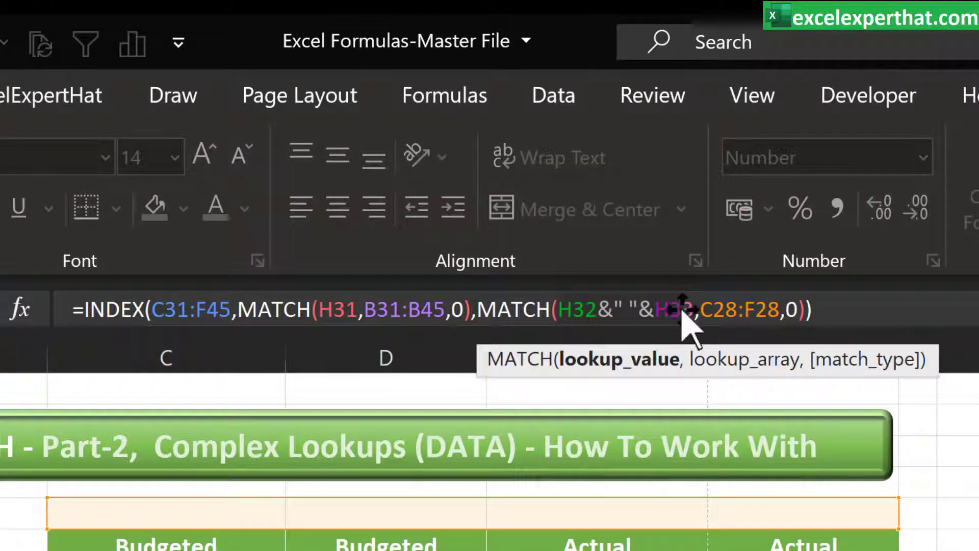
pyautogui.press('Escape')
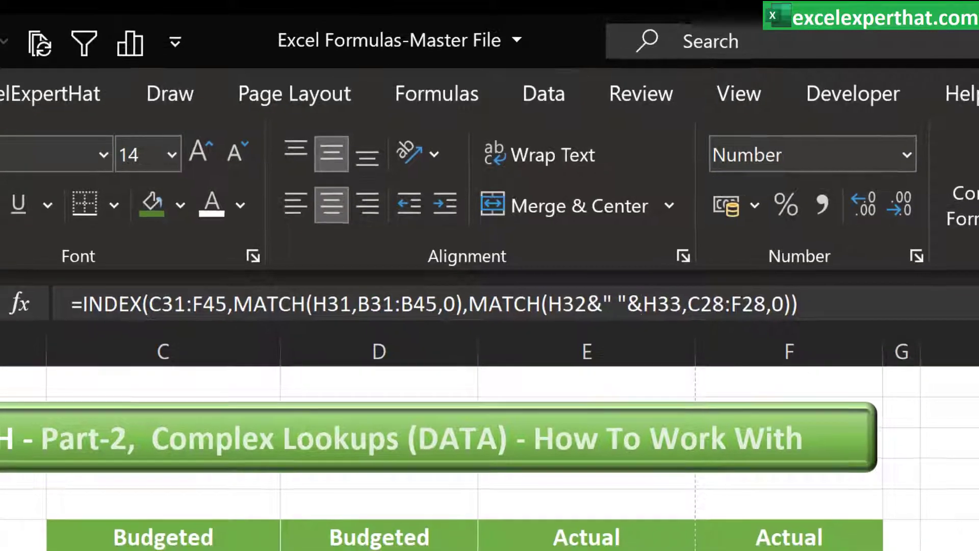
pyautogui.click(773, 544)
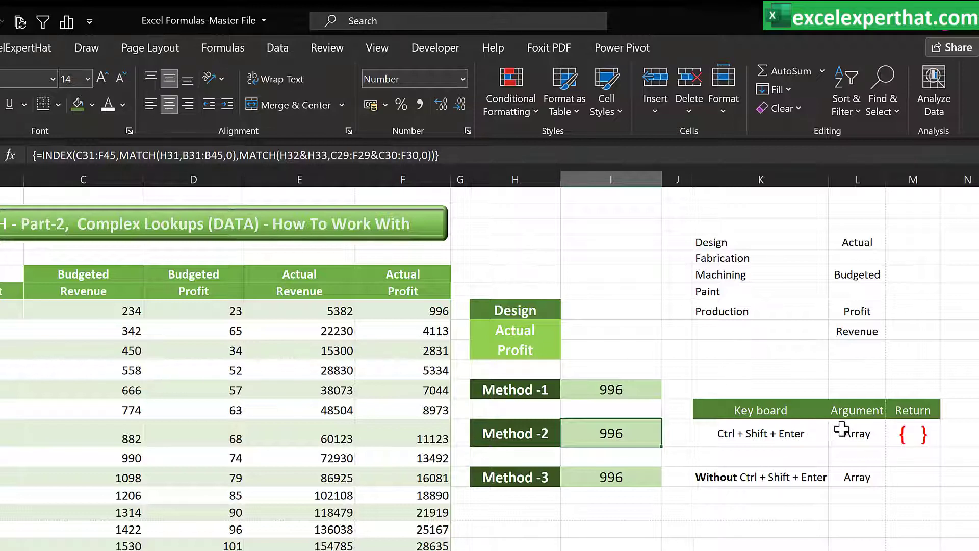
pyautogui.click(611, 477)
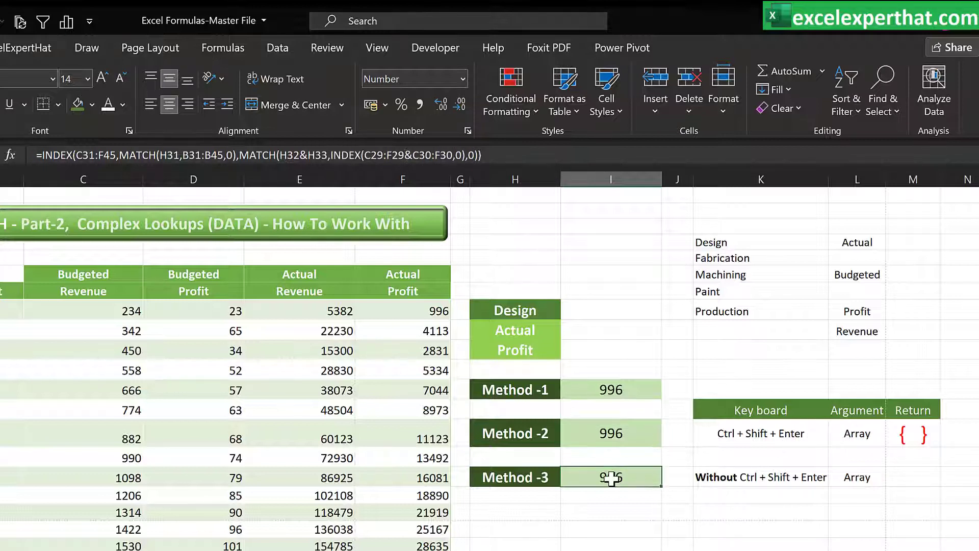
pyautogui.click(249, 154)
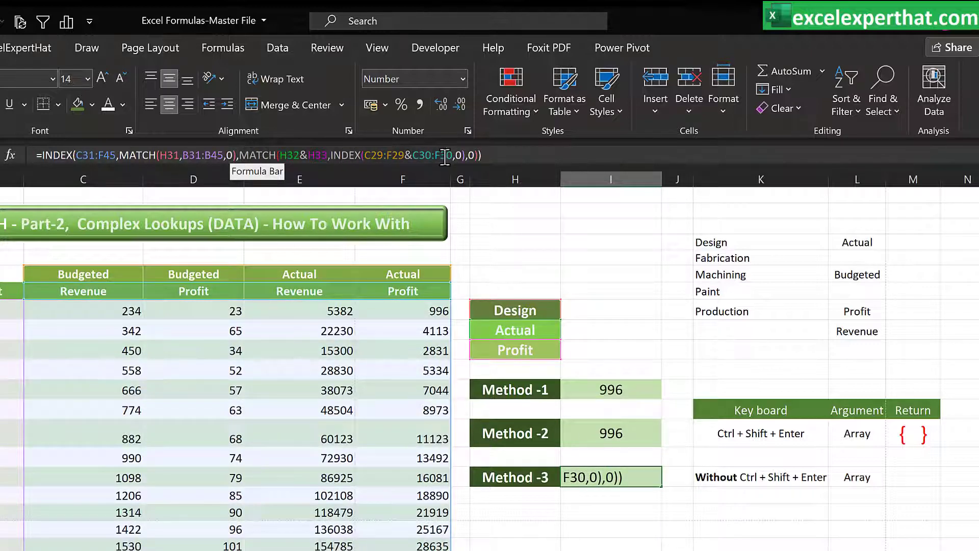
pyautogui.press('Return')
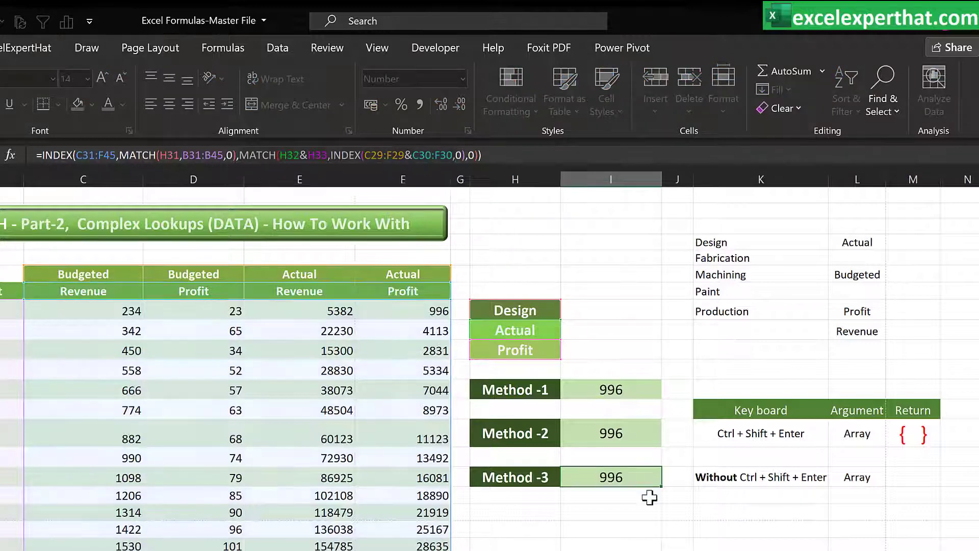